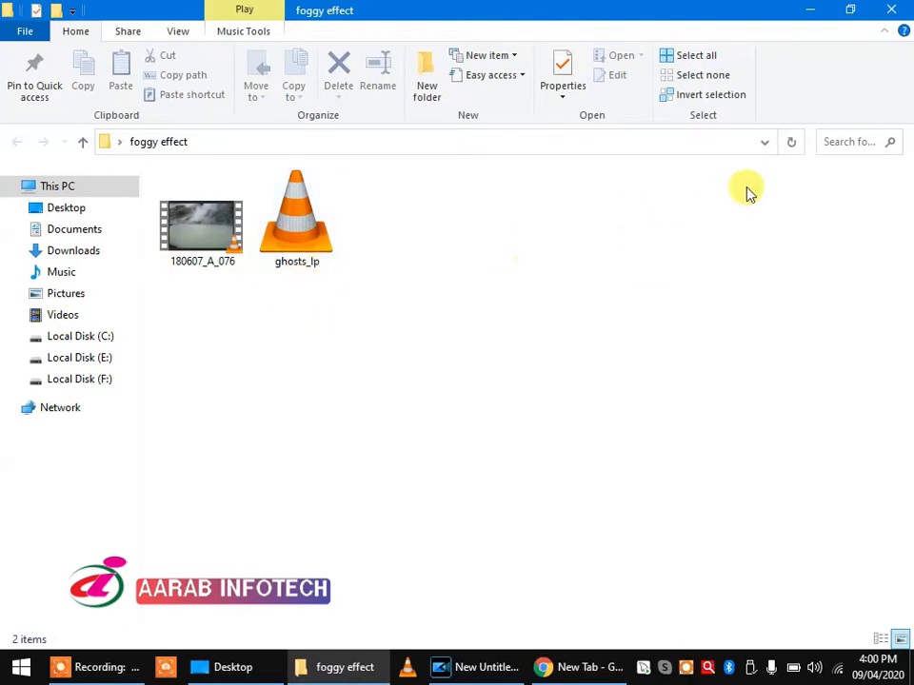
Close the foggy effect folder window and switch to CyberLink PowerDirector 18
{"action": "left_click", "coordinate": [895, 10]}
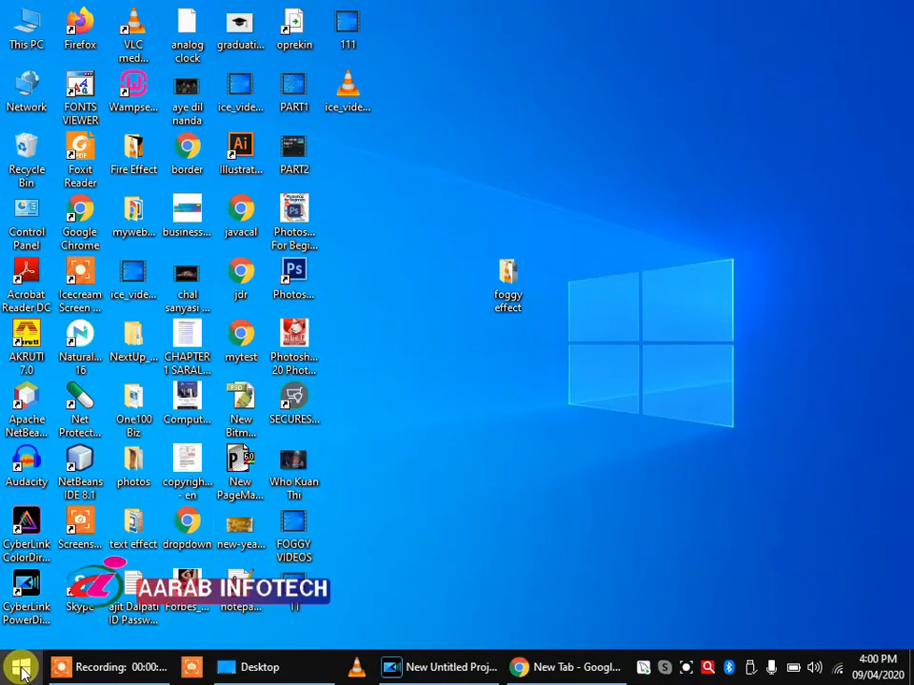
{"action": "left_click", "coordinate": [21, 672]}
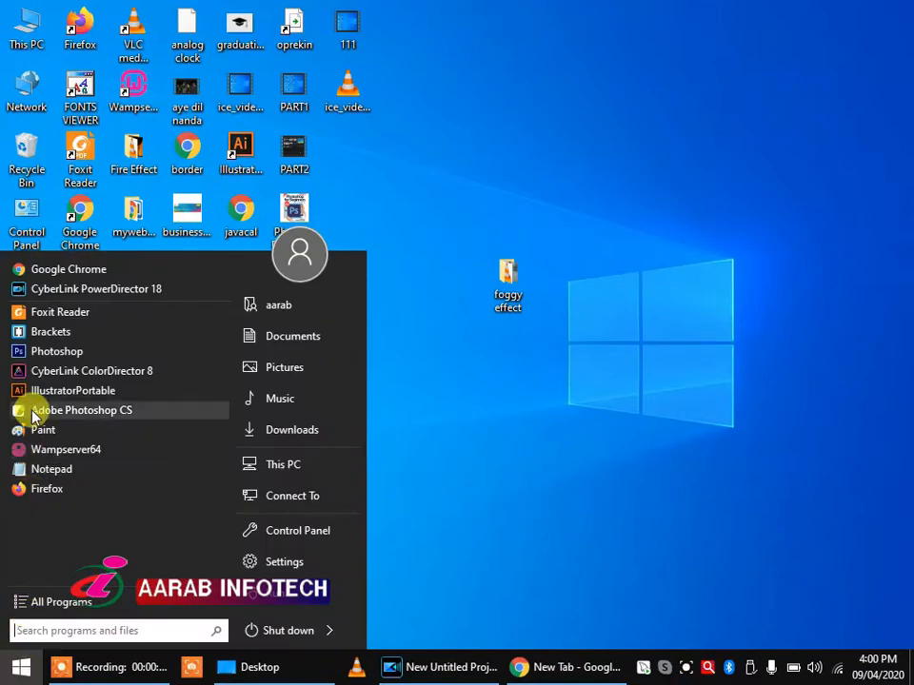
{"action": "left_click", "coordinate": [41, 290]}
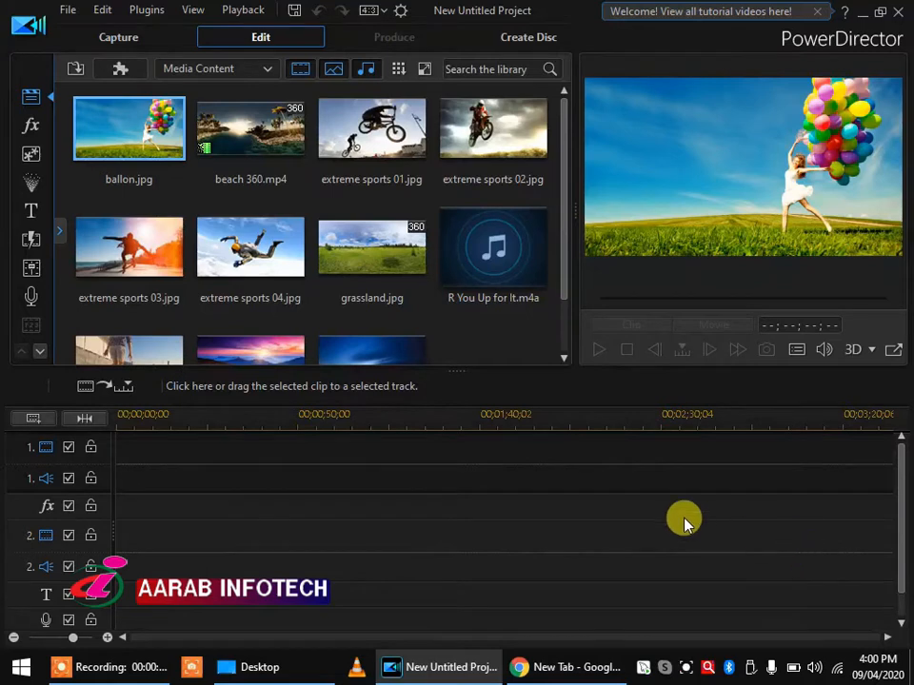
Import the media files 180607_A_076 and ghosts_lp from the foggy effect folder on the Desktop into the media library
{"action": "left_click", "coordinate": [75, 71]}
{"action": "left_click", "coordinate": [83, 94]}
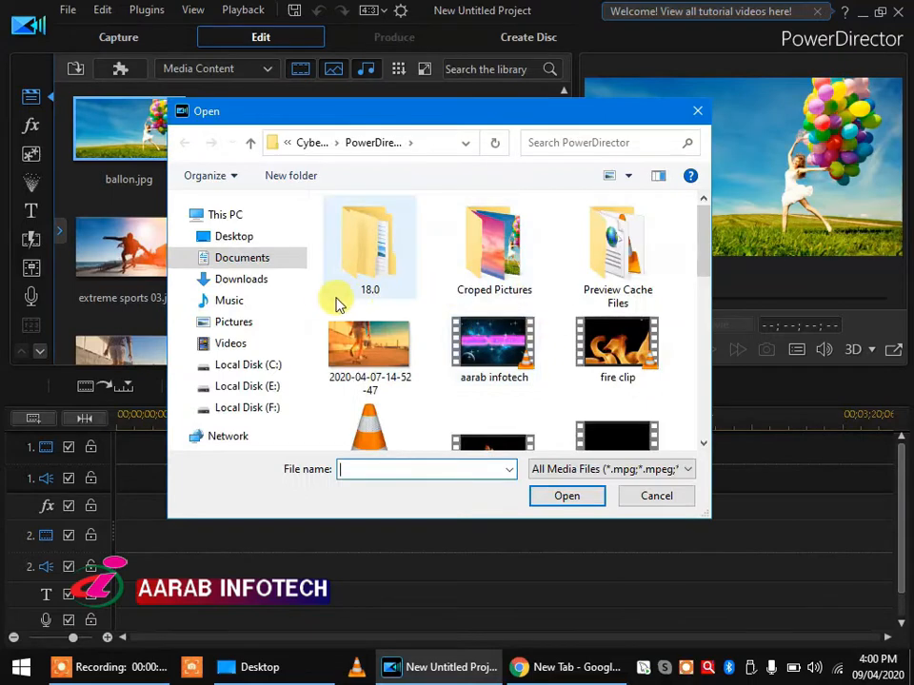
{"action": "left_click", "coordinate": [230, 237]}
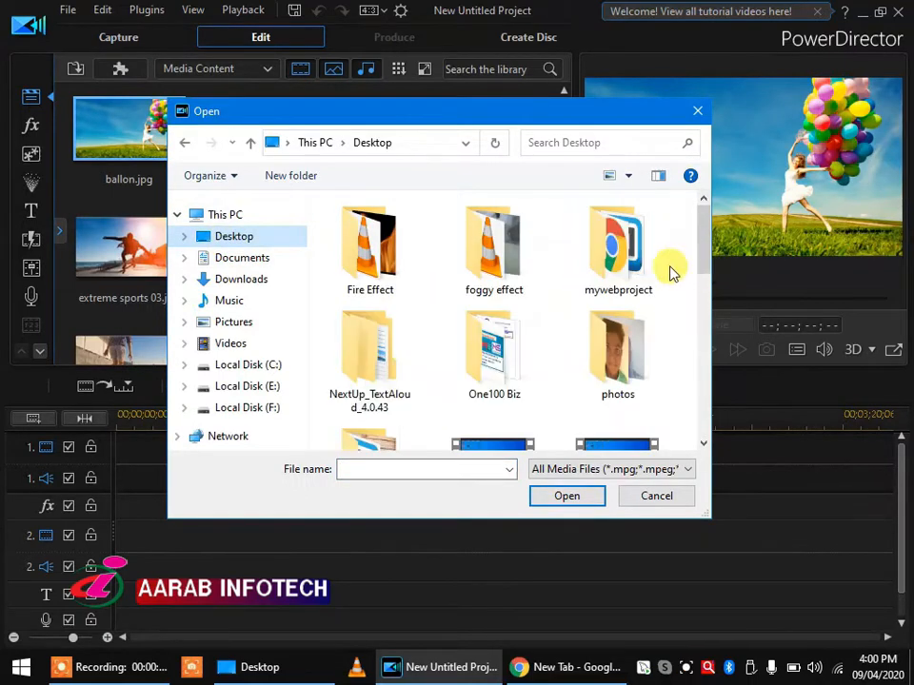
{"action": "double_click", "coordinate": [481, 281]}
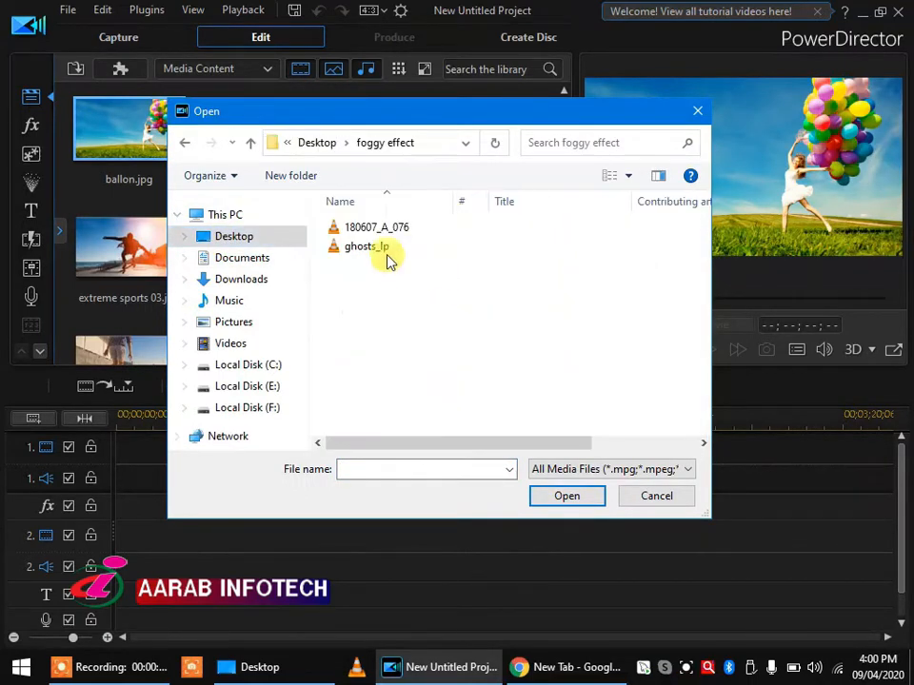
{"action": "left_click", "coordinate": [367, 229]}
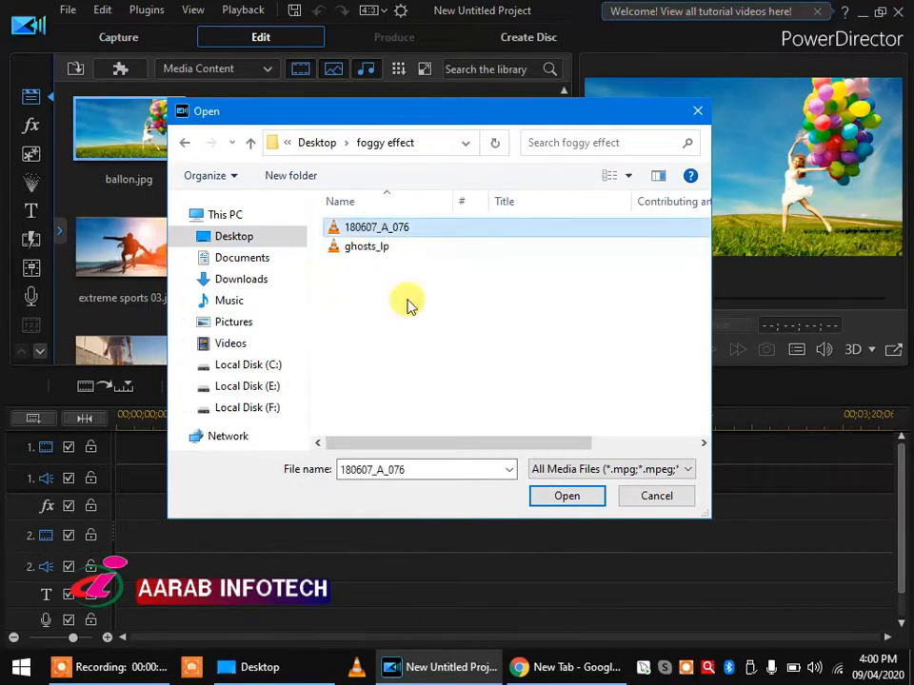
{"action": "left_click", "coordinate": [382, 253], "text": "ctrl"}
{"action": "left_click", "coordinate": [565, 496]}
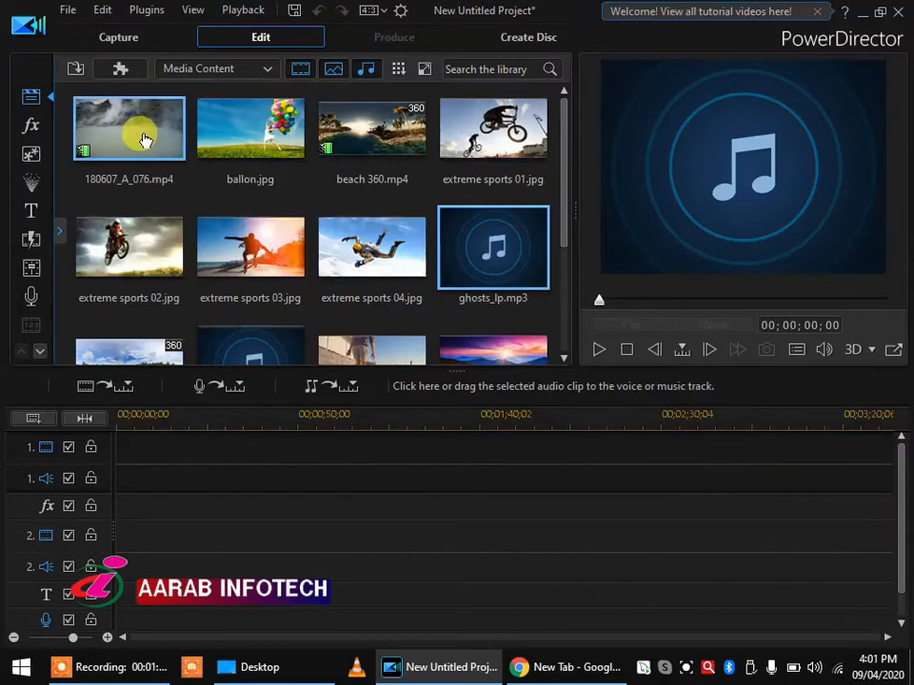
Place 180607_A_076.mp4 at the start of video track 1, keeping the project's 4:3 aspect ratio
{"action": "left_click_drag", "start_coordinate": [143, 140], "coordinate": [118, 467]}
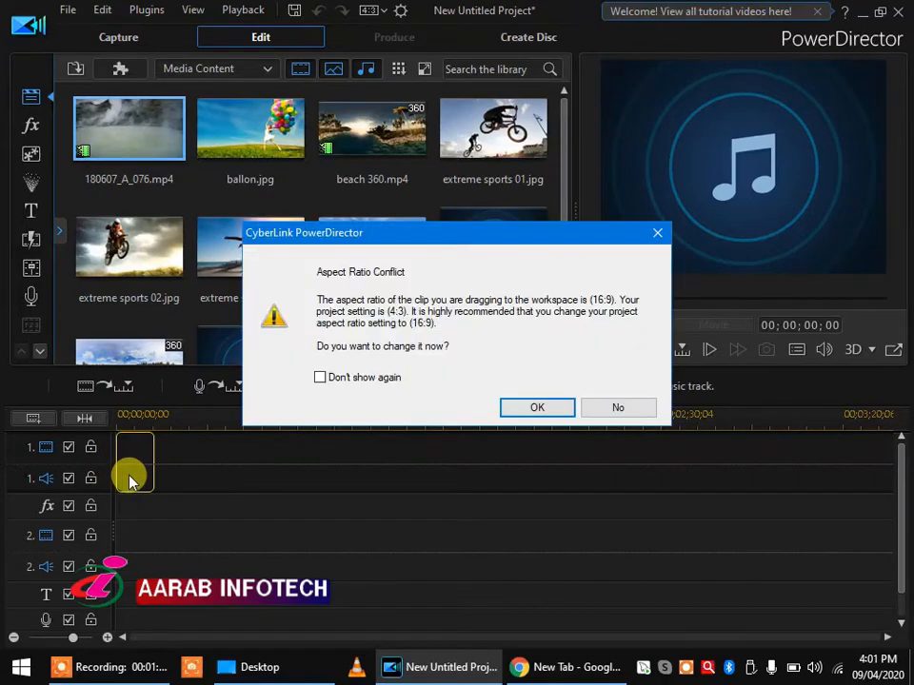
{"action": "left_click", "coordinate": [619, 408]}
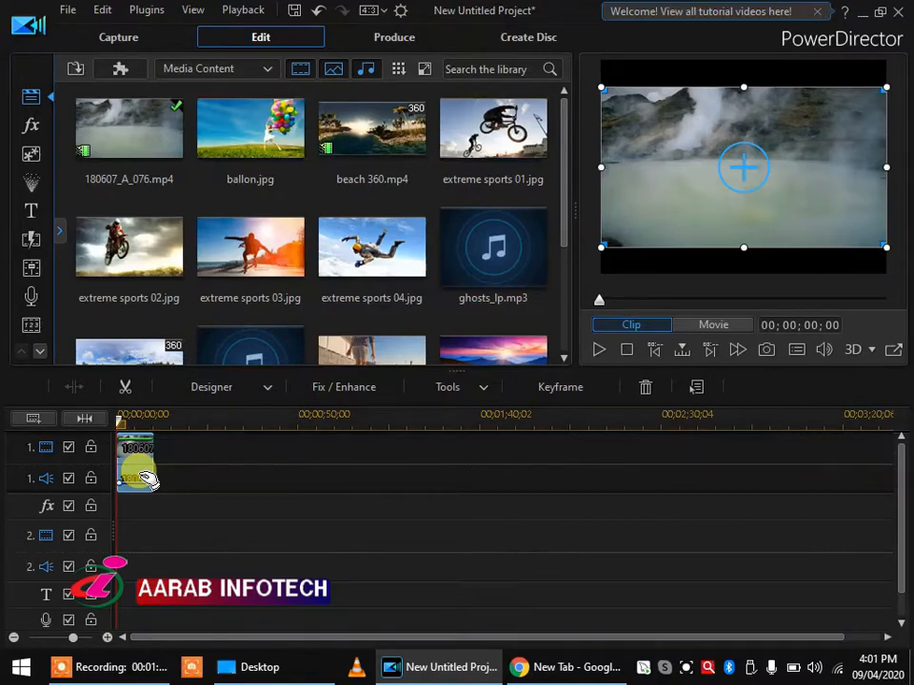
Send the video clip on track 1 to ColorDirector and set its white balance temperature to -100
{"action": "left_click", "coordinate": [464, 390]}
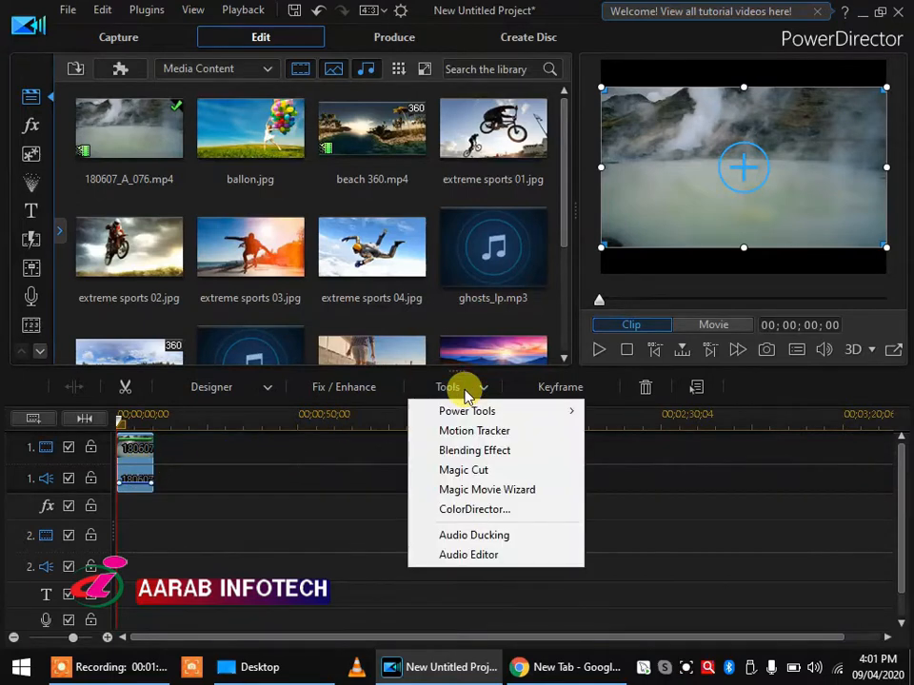
{"action": "left_click", "coordinate": [458, 514]}
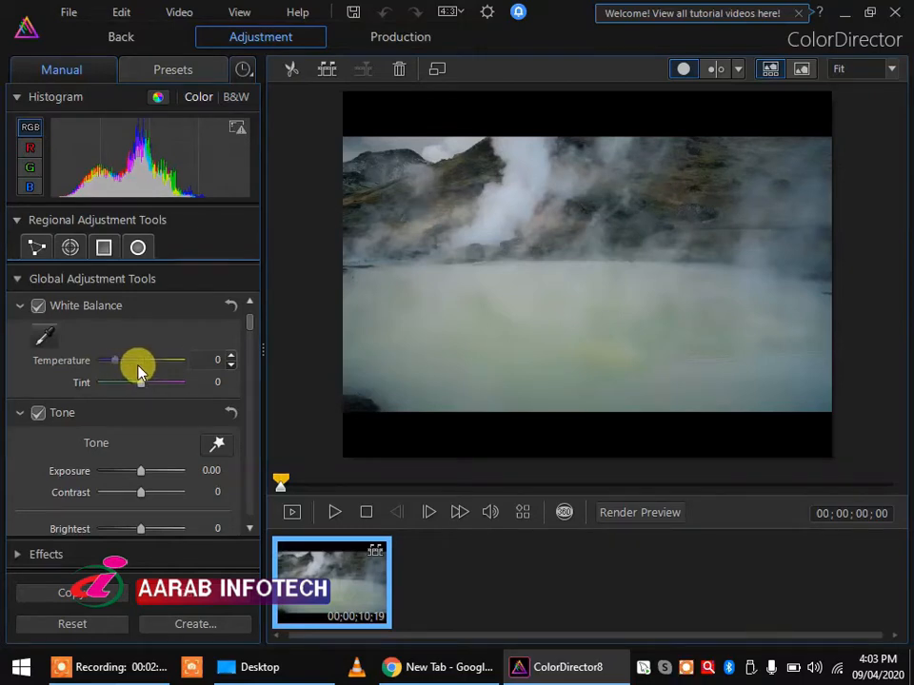
{"action": "left_click_drag", "start_coordinate": [139, 366], "coordinate": [90, 363]}
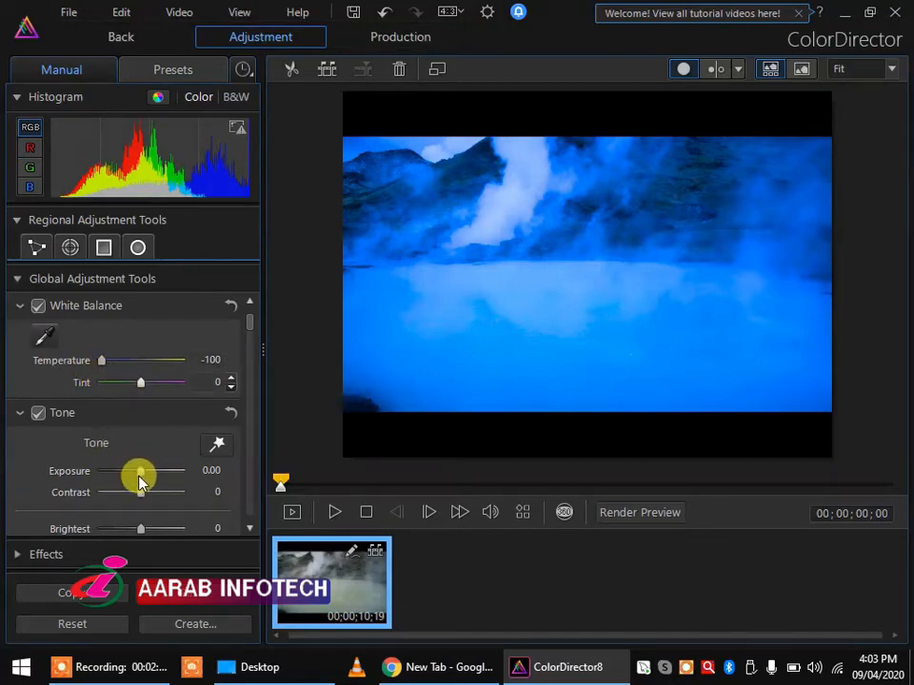
Lower the clip's exposure to -0.63 and return to PowerDirector with the colour adjustments
{"action": "mouse_move", "coordinate": [139, 478]}
{"action": "left_mouse_down"}
{"action": "mouse_move", "coordinate": [121, 482]}
{"action": "mouse_move", "coordinate": [136, 485]}
{"action": "left_mouse_up"}
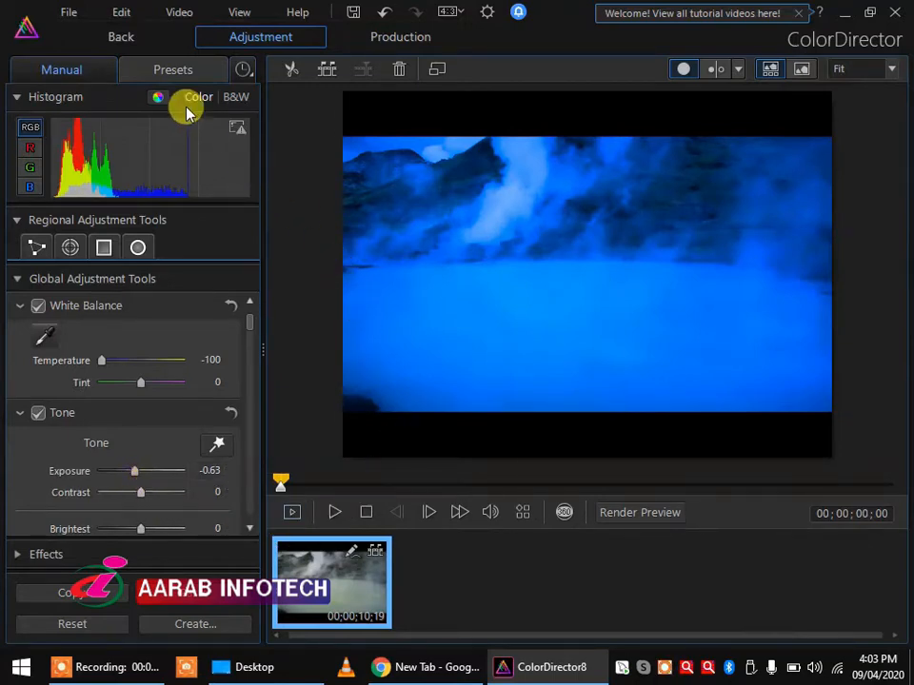
{"action": "left_click", "coordinate": [122, 38]}
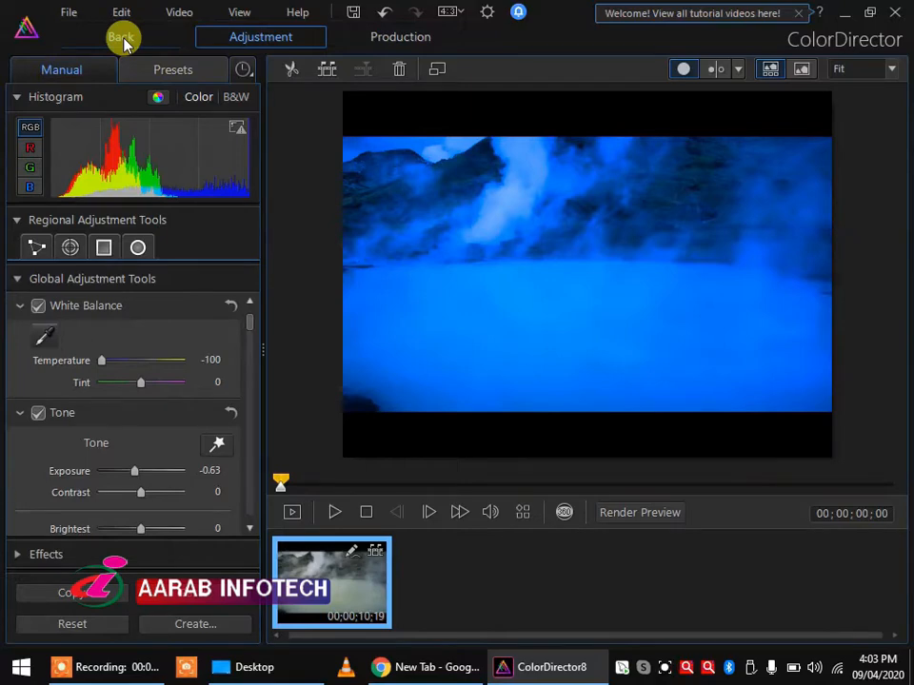
{"action": "left_click", "coordinate": [123, 40]}
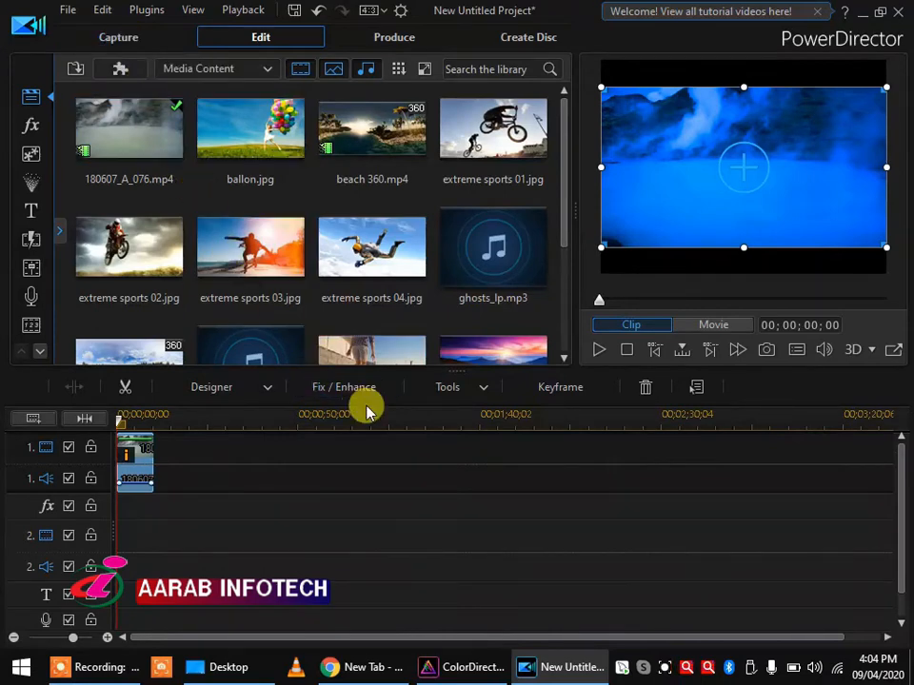
Add the Default text-only title to the start of video track 2
{"action": "left_click", "coordinate": [31, 211]}
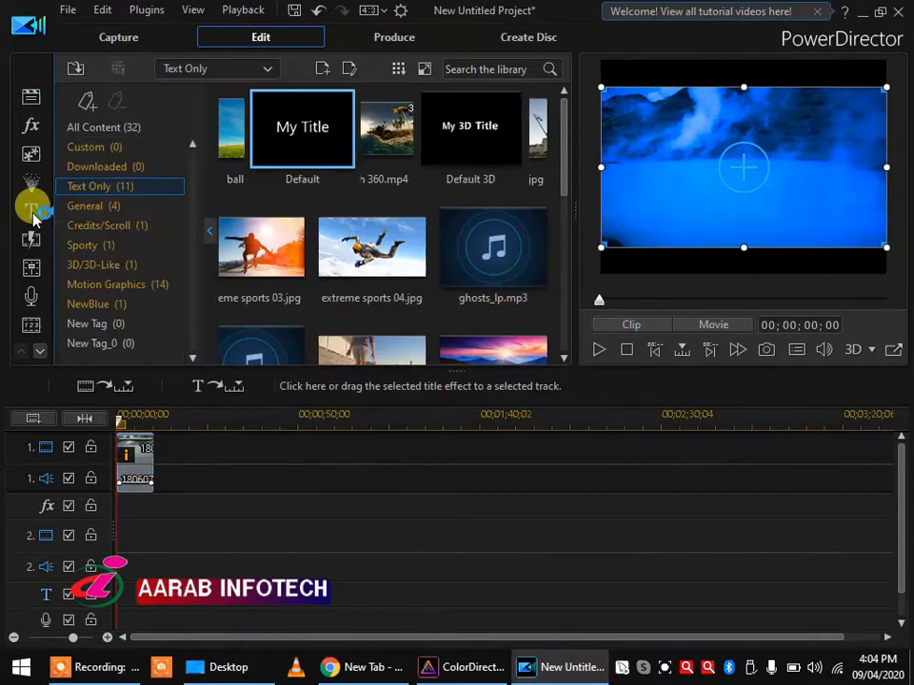
{"action": "left_click", "coordinate": [299, 160]}
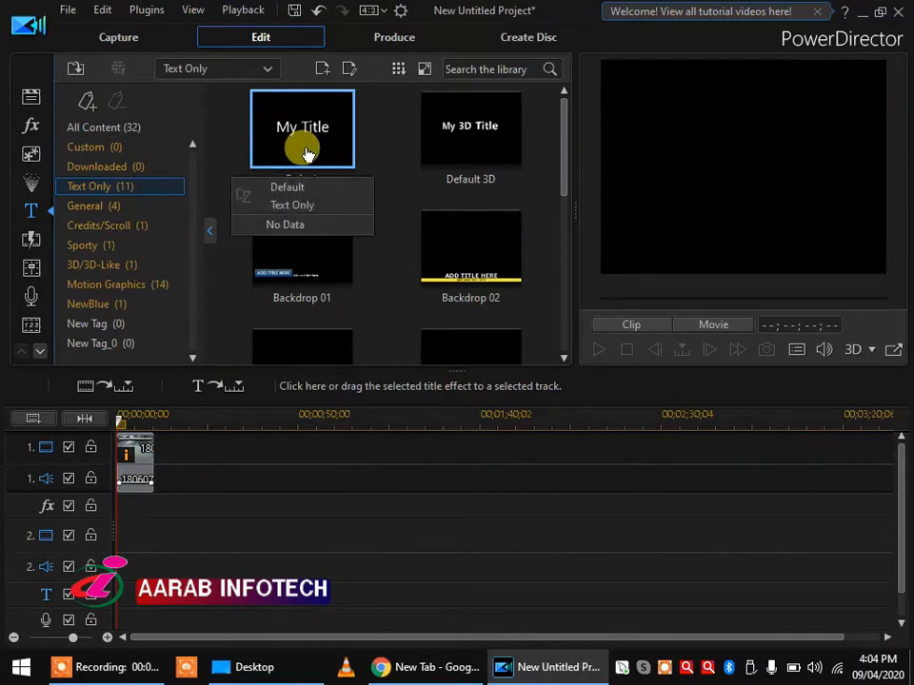
{"action": "left_click_drag", "start_coordinate": [305, 157], "coordinate": [131, 550]}
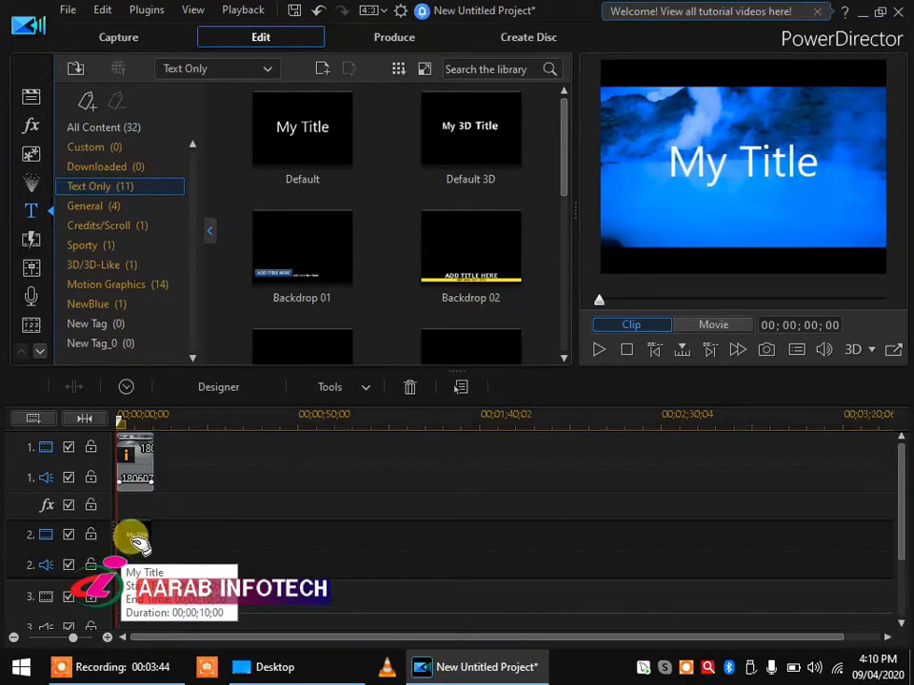
{"action": "key", "text": "alt+shift+F13"}
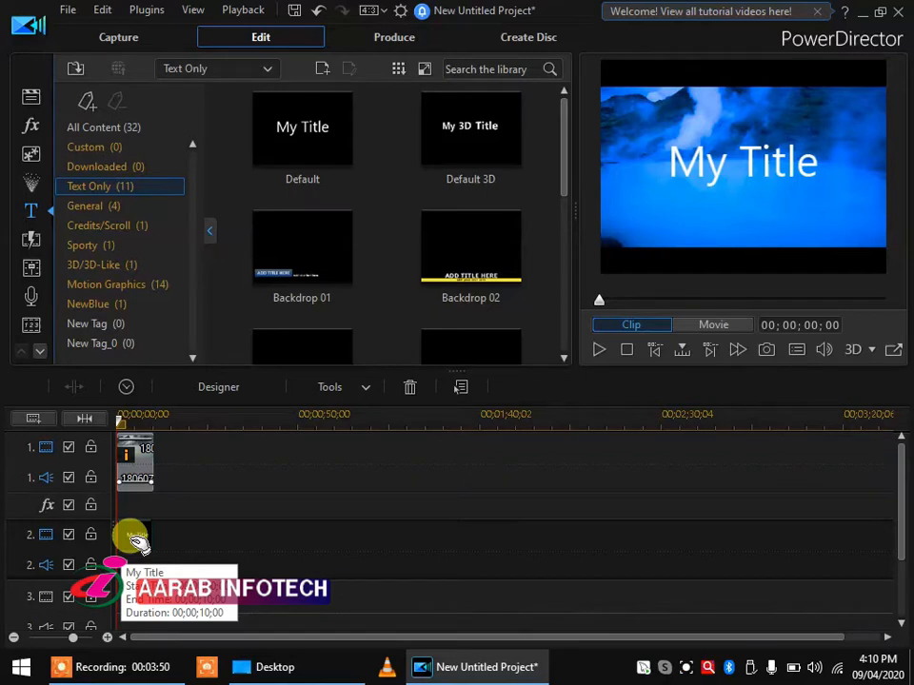
Open the title in the Title Designer, replace its text with THE and FOG on two lines, and move it up within the frame
{"action": "double_click", "coordinate": [136, 540]}
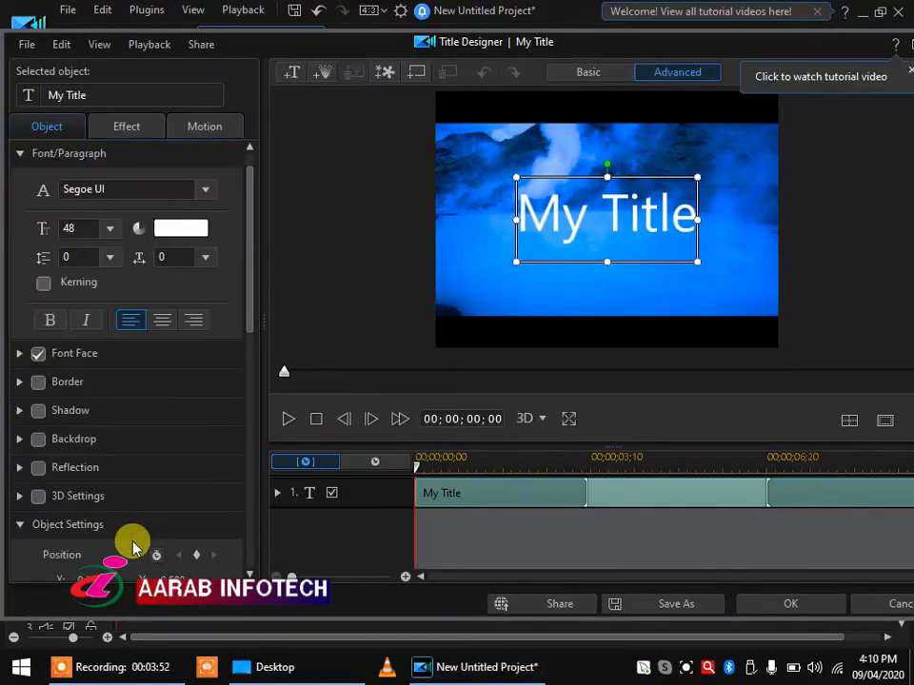
{"action": "left_click", "coordinate": [602, 217]}
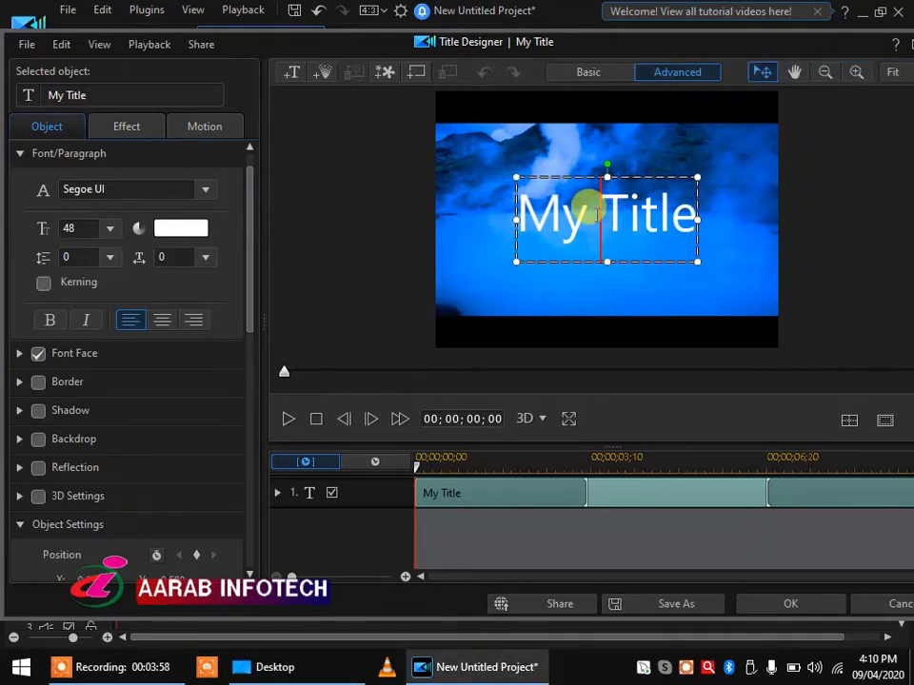
{"action": "key", "text": "BackSpace"}
{"action": "key", "text": "BackSpace"}
{"action": "key", "text": "BackSpace"}
{"action": "key", "text": "alt+shift"}
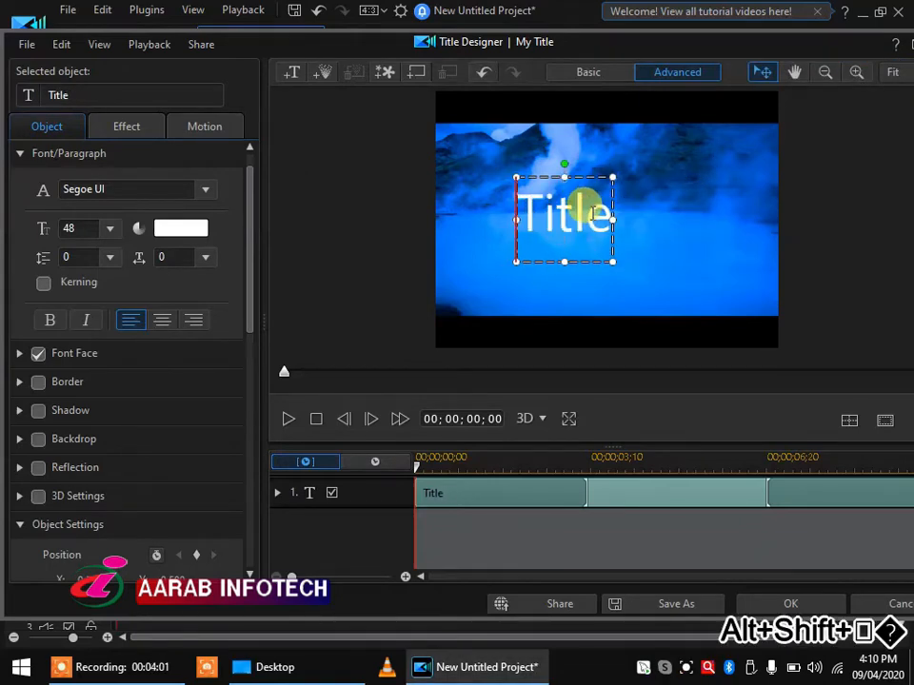
{"action": "key", "text": "Delete"}
{"action": "key", "text": "Delete"}
{"action": "key", "text": "Delete"}
{"action": "key", "text": "Delete"}
{"action": "key", "text": "Delete"}
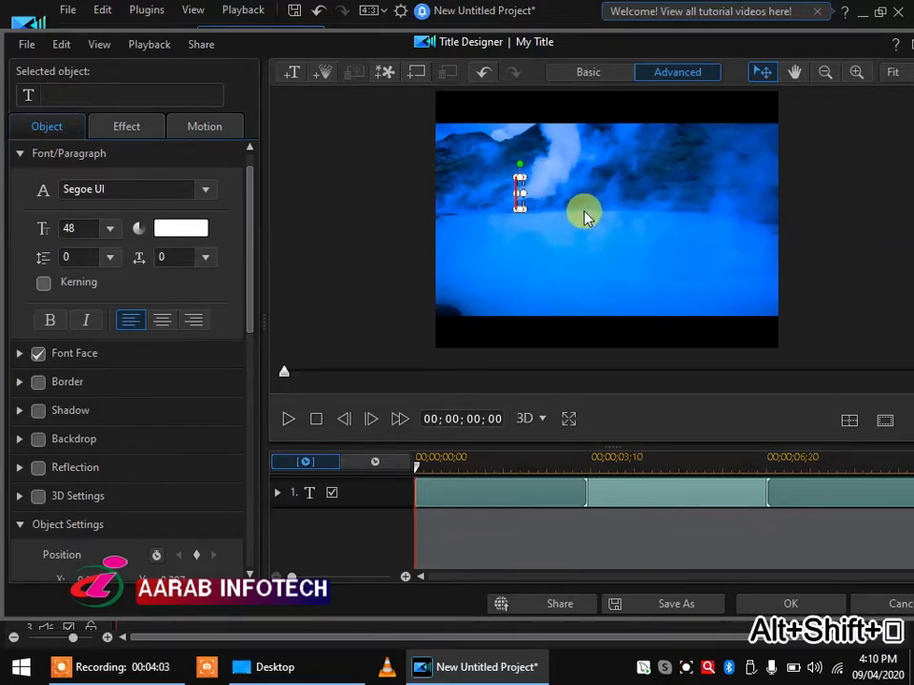
{"action": "type", "text": "THE"}
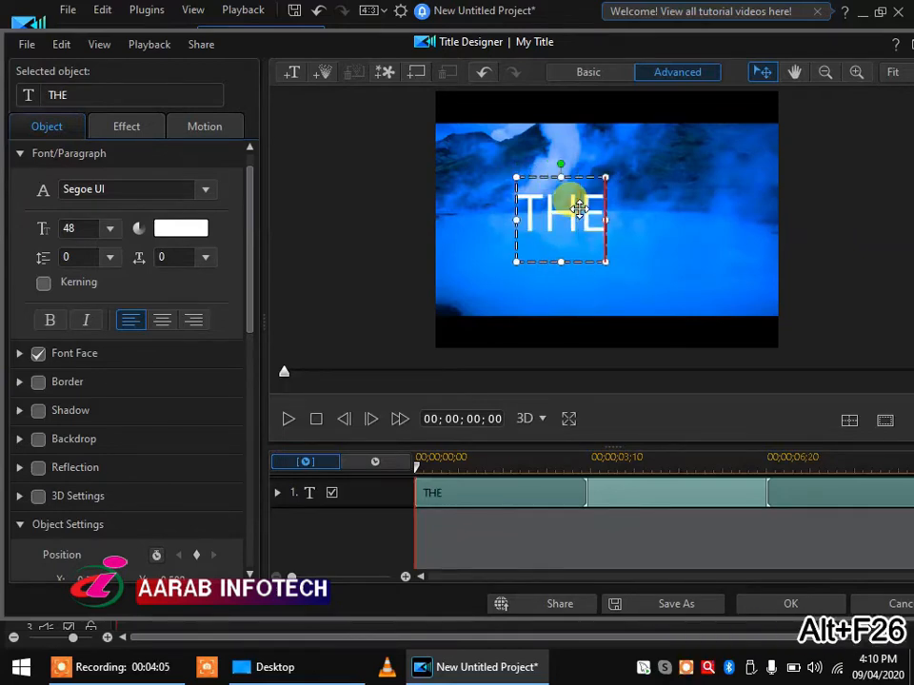
{"action": "key", "text": "Return"}
{"action": "type", "text": "FOG"}
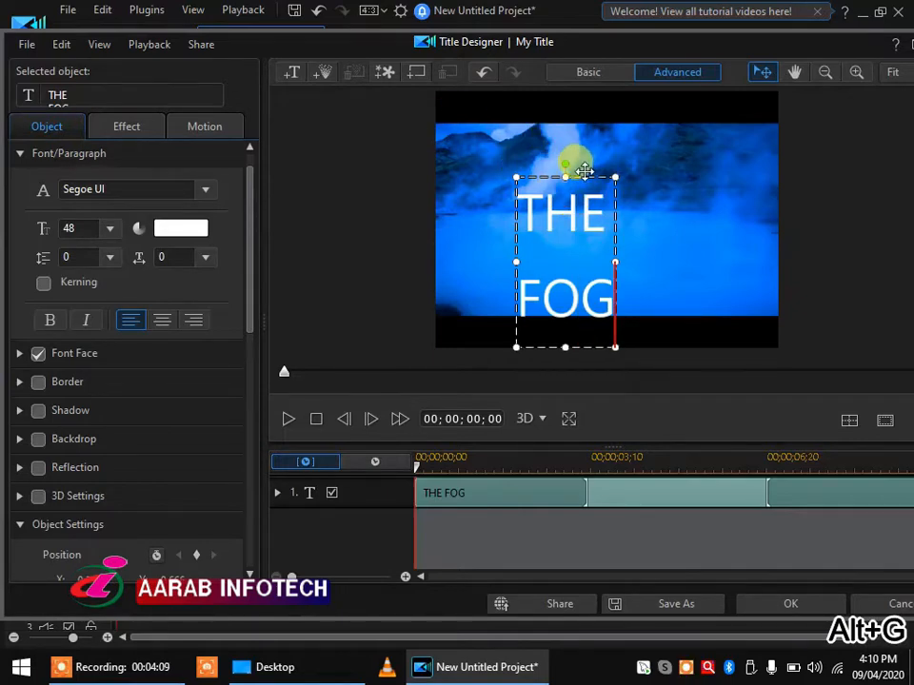
{"action": "left_click_drag", "start_coordinate": [581, 174], "coordinate": [594, 139]}
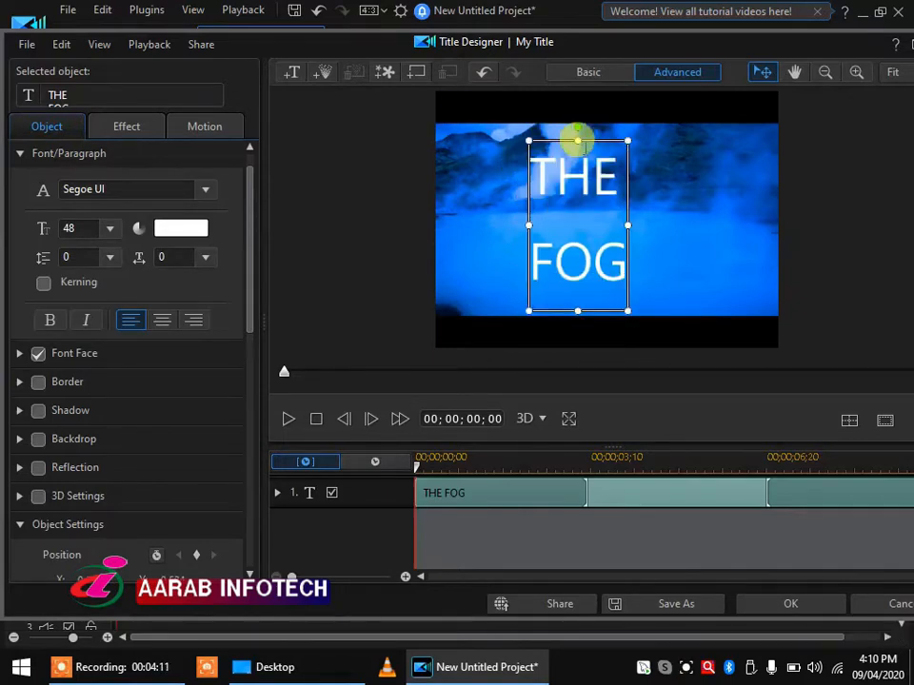
Centre-align the title text and set its font to Segoe UI Black
{"action": "left_click", "coordinate": [157, 322]}
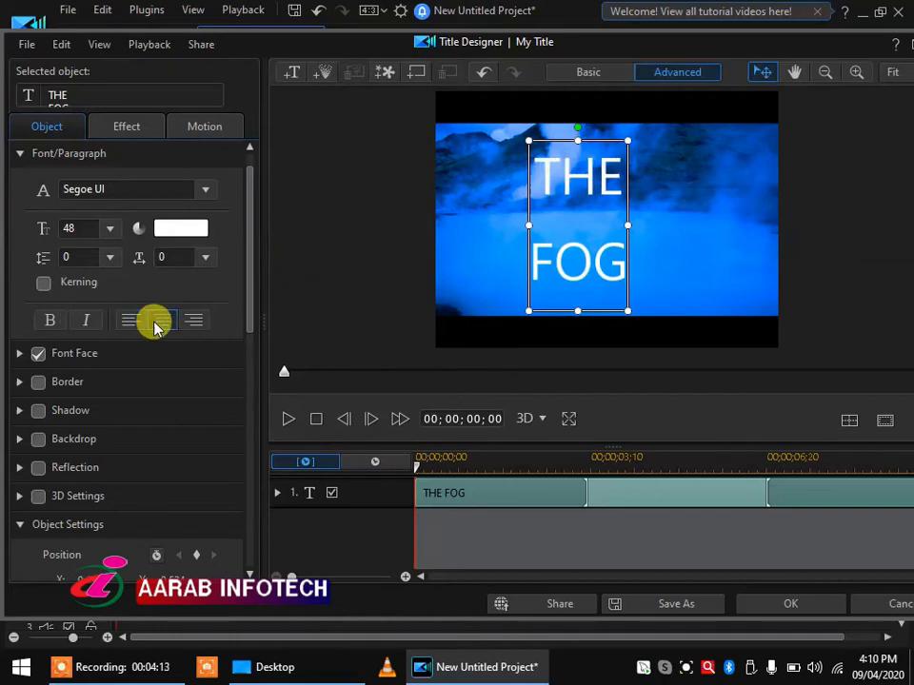
{"action": "left_click", "coordinate": [204, 189]}
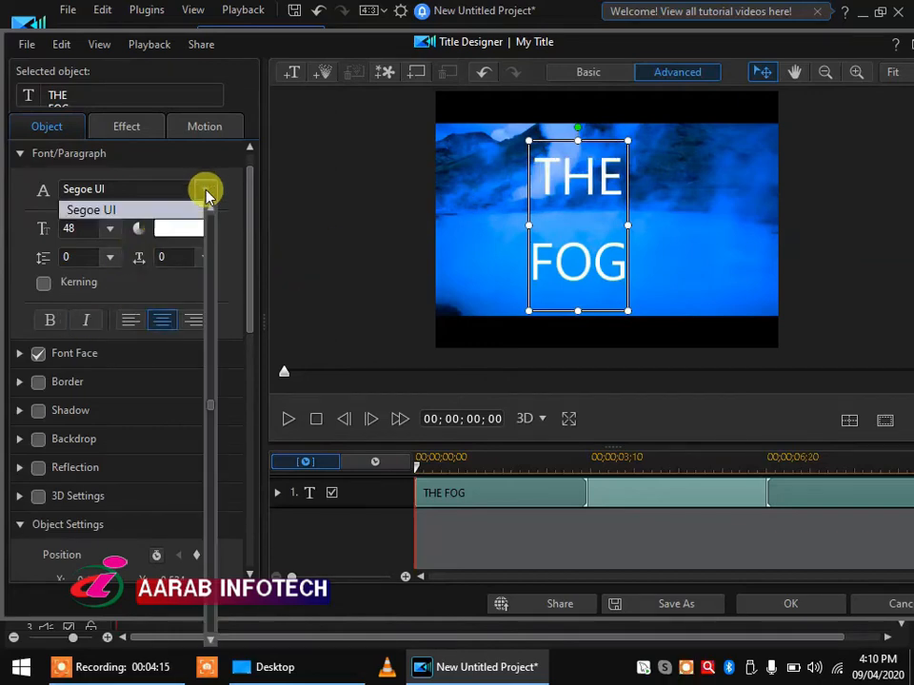
{"action": "left_click", "coordinate": [138, 228]}
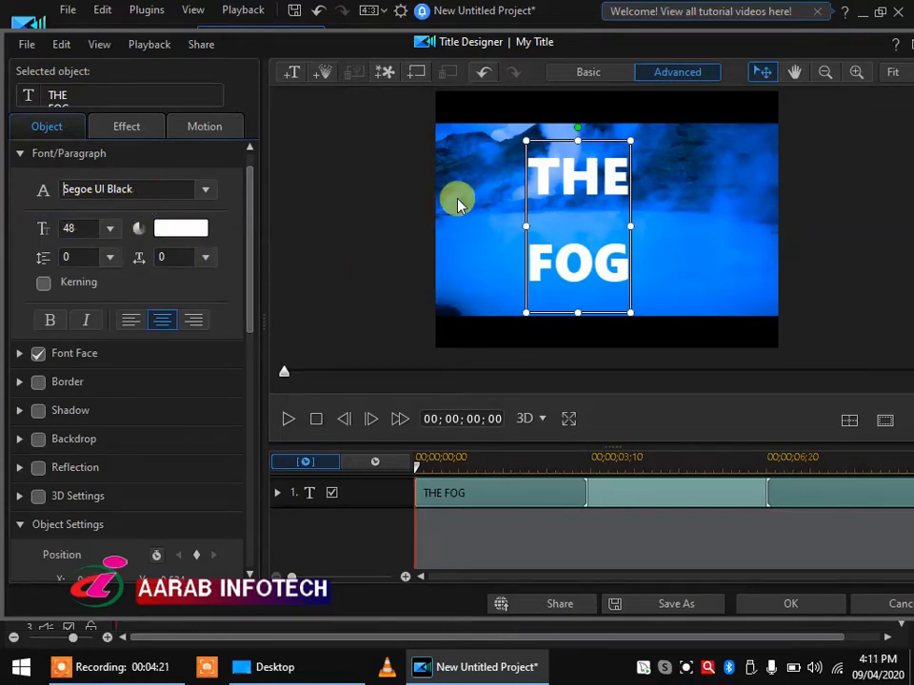
Reduce the font size of the word THE to 24
{"action": "left_click_drag", "start_coordinate": [620, 179], "coordinate": [533, 179]}
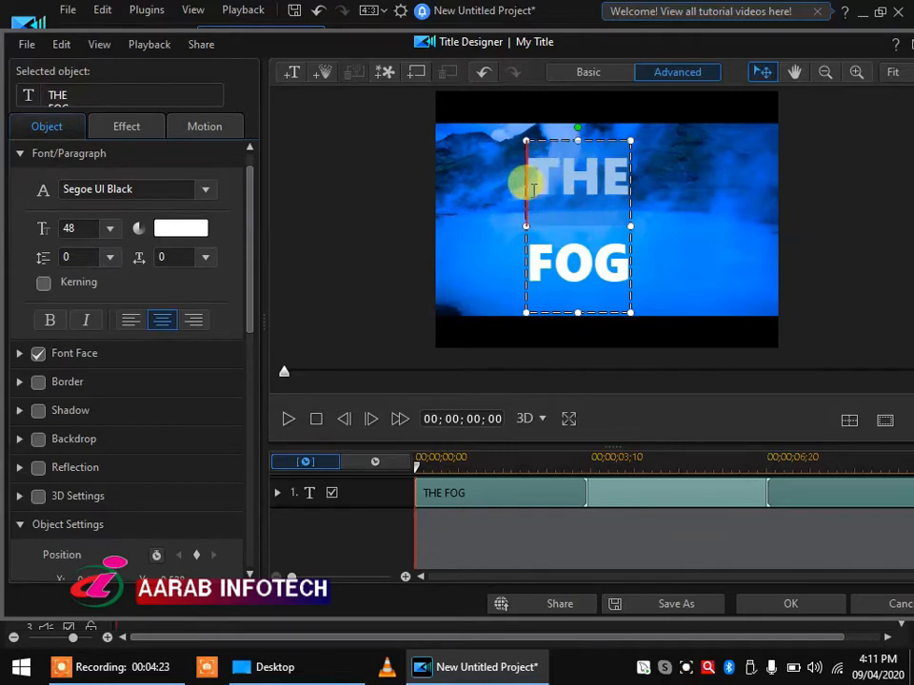
{"action": "left_click", "coordinate": [112, 230]}
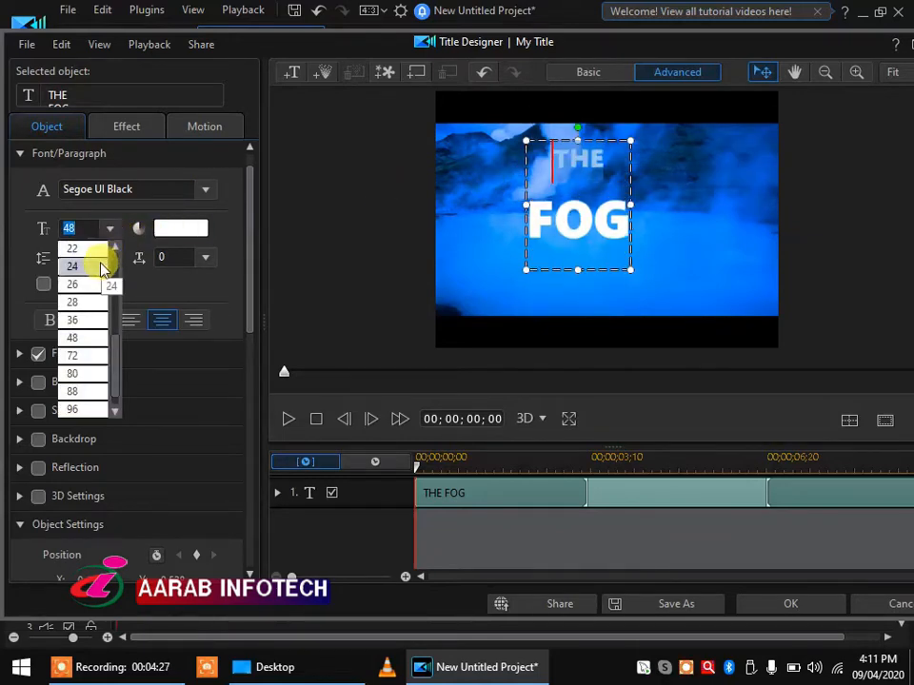
{"action": "left_click", "coordinate": [99, 267]}
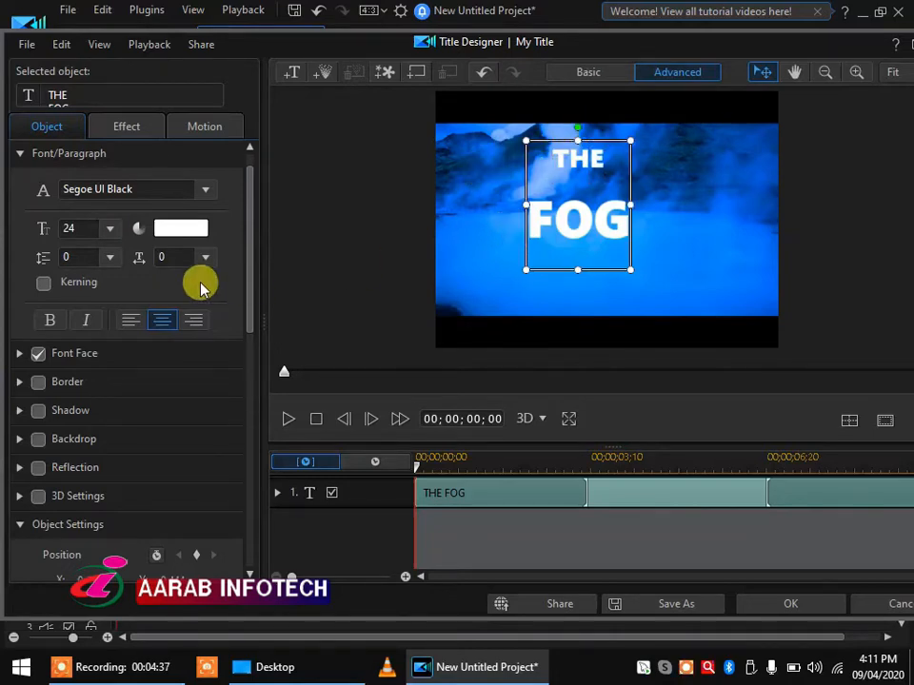
Set the title's line spacing to -24 and move the text to the centre of the frame, at about X 0.503, Y 0.501
{"action": "left_click", "coordinate": [114, 260]}
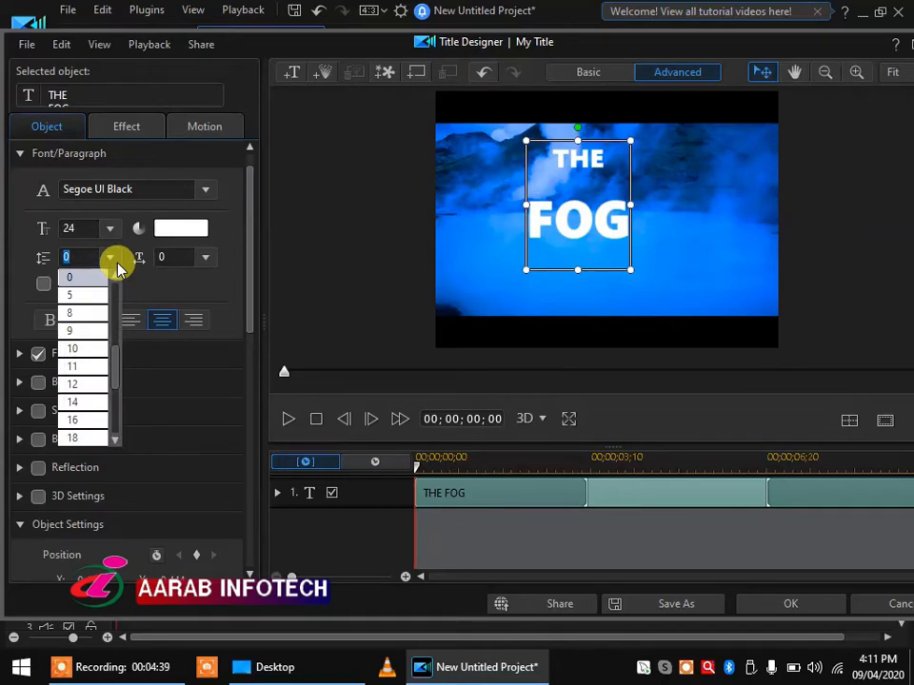
{"action": "left_click_drag", "start_coordinate": [116, 368], "coordinate": [116, 316]}
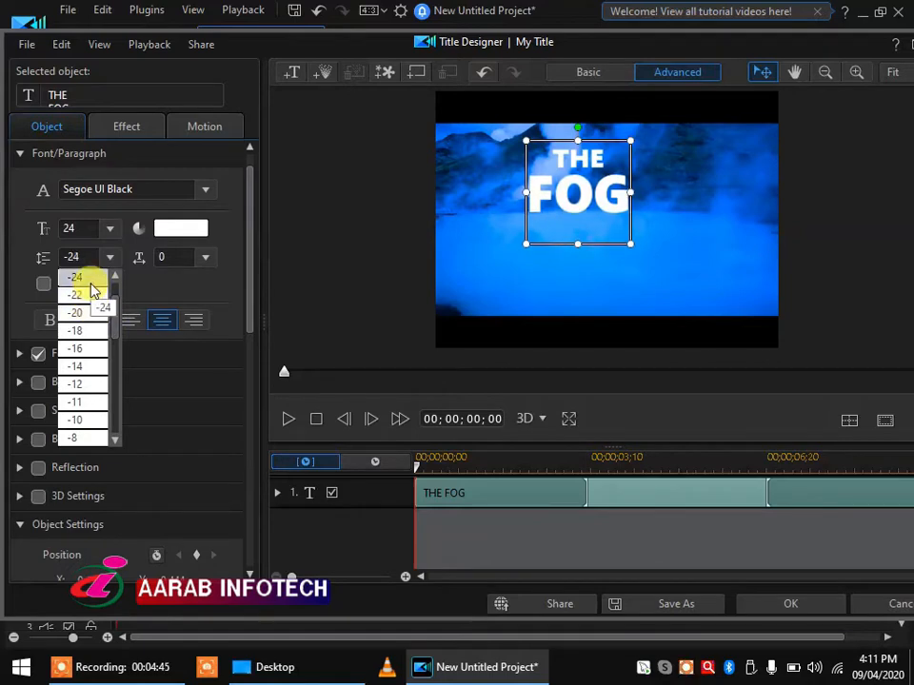
{"action": "left_click", "coordinate": [76, 277]}
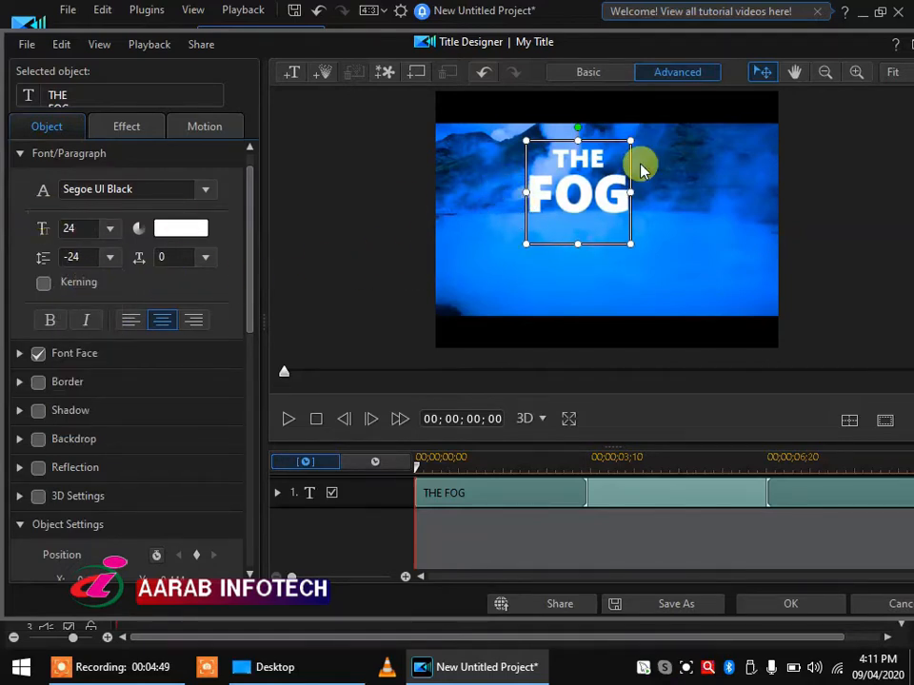
{"action": "left_click_drag", "start_coordinate": [607, 138], "coordinate": [637, 163]}
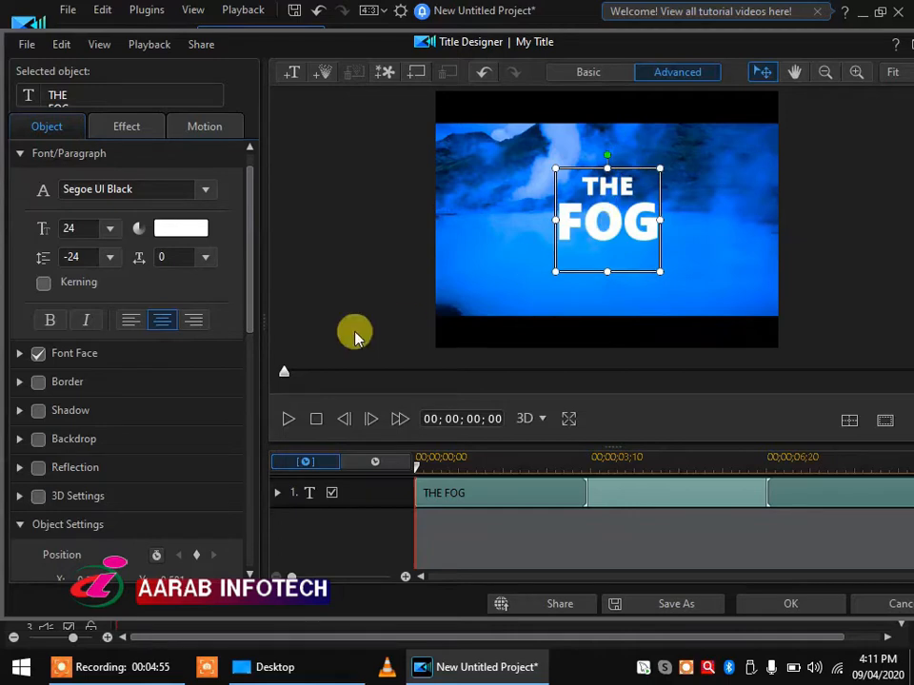
Add keyframes at the start of the title with scale 0.20 and opacity 0%, keeping the aspect ratio
{"action": "left_click_drag", "start_coordinate": [248, 312], "coordinate": [248, 470]}
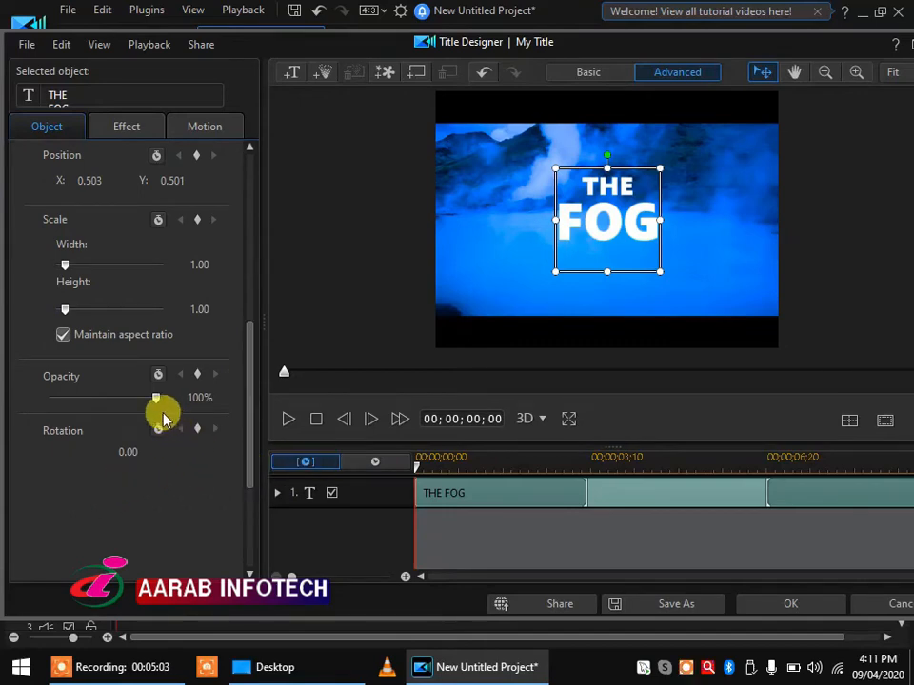
{"action": "left_click", "coordinate": [197, 222]}
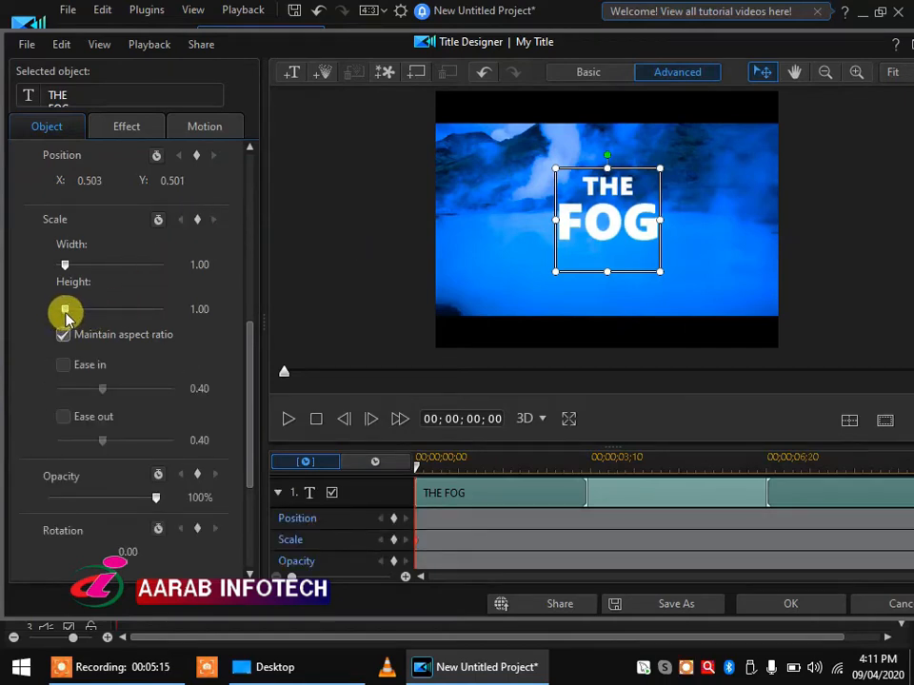
{"action": "left_click_drag", "start_coordinate": [65, 316], "coordinate": [54, 316]}
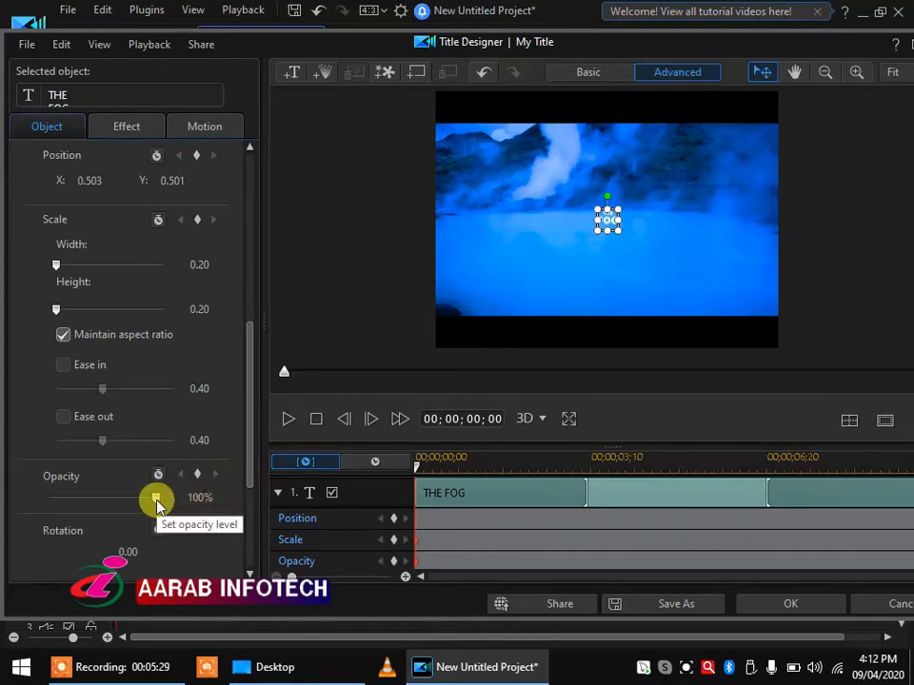
{"action": "left_click_drag", "start_coordinate": [155, 498], "coordinate": [47, 504]}
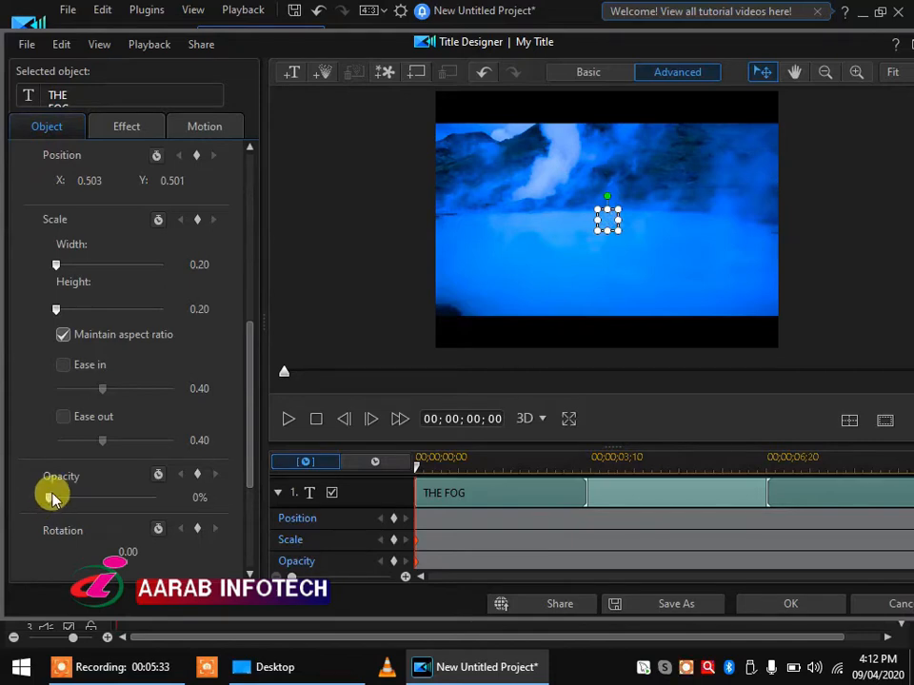
Add title keyframes at 00;00;03;00 with scale 1.75 and opacity 100%, and scrub through the animation
{"action": "key", "text": "alt+F7"}
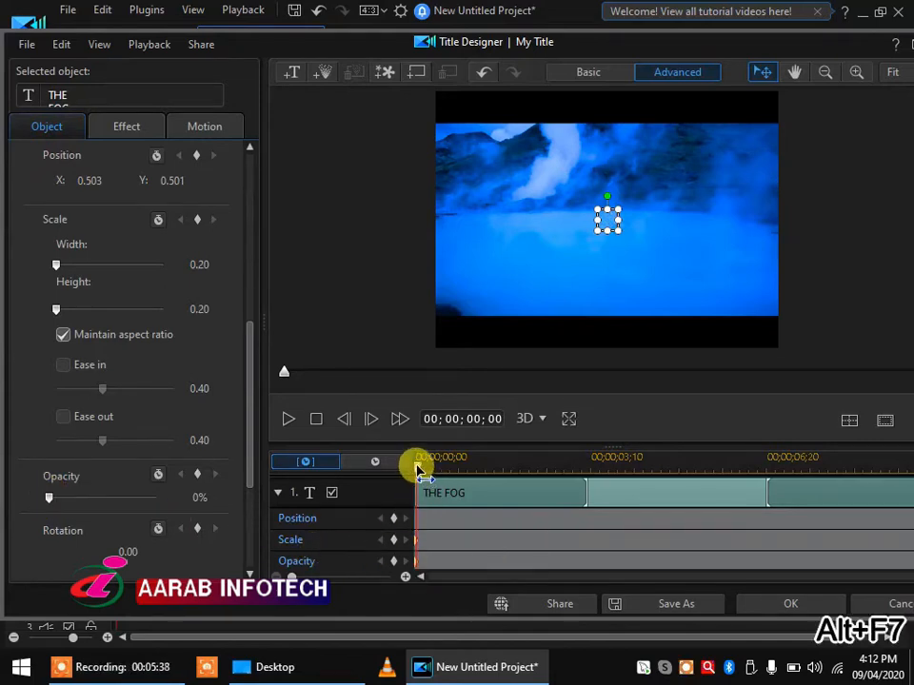
{"action": "left_click_drag", "start_coordinate": [416, 468], "coordinate": [573, 496]}
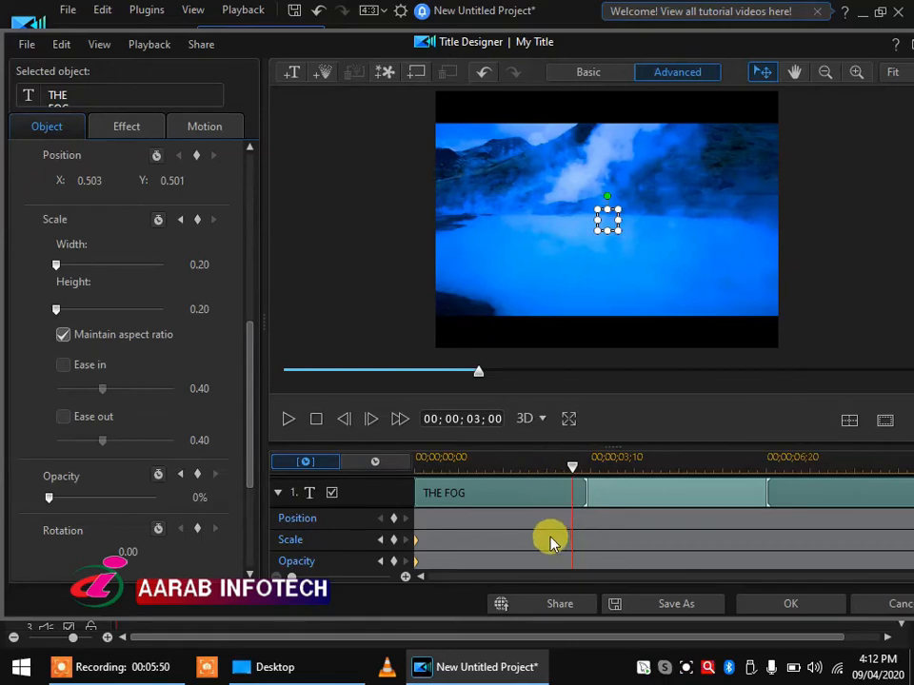
{"action": "key", "text": "alt+F7"}
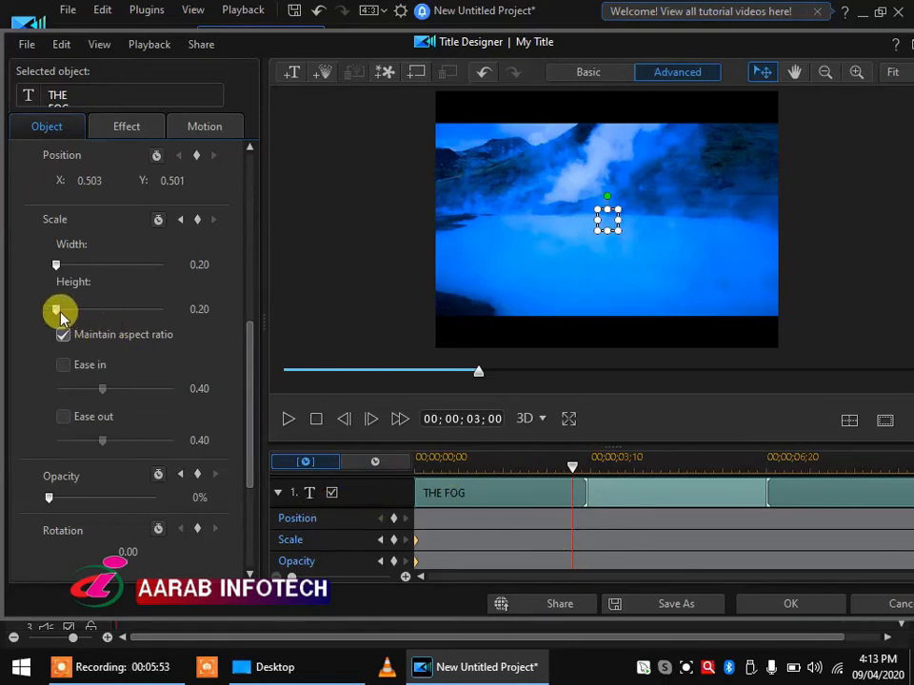
{"action": "left_click_drag", "start_coordinate": [55, 311], "coordinate": [72, 324]}
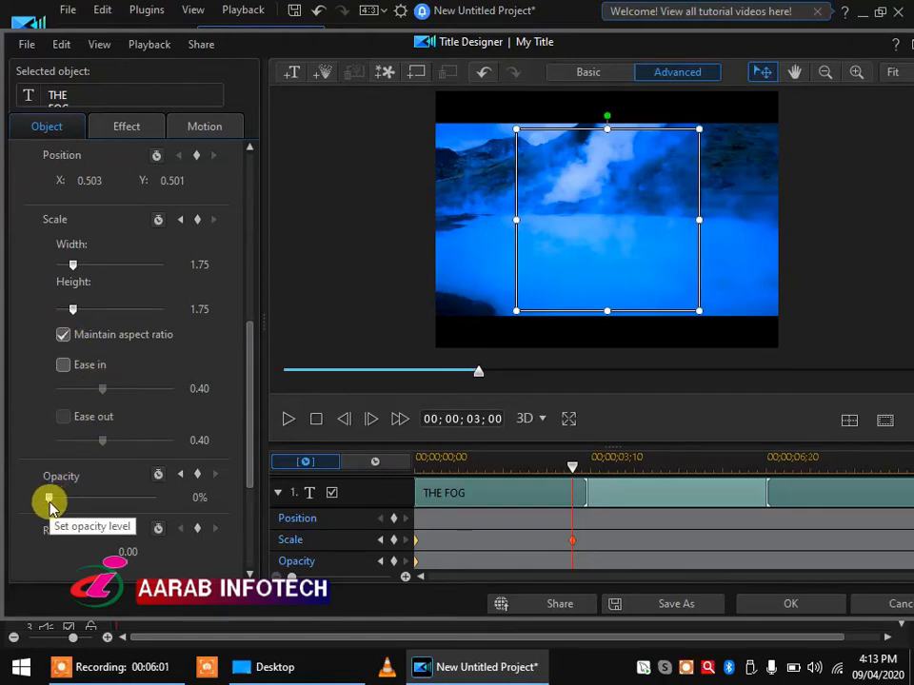
{"action": "left_click_drag", "start_coordinate": [49, 501], "coordinate": [164, 507]}
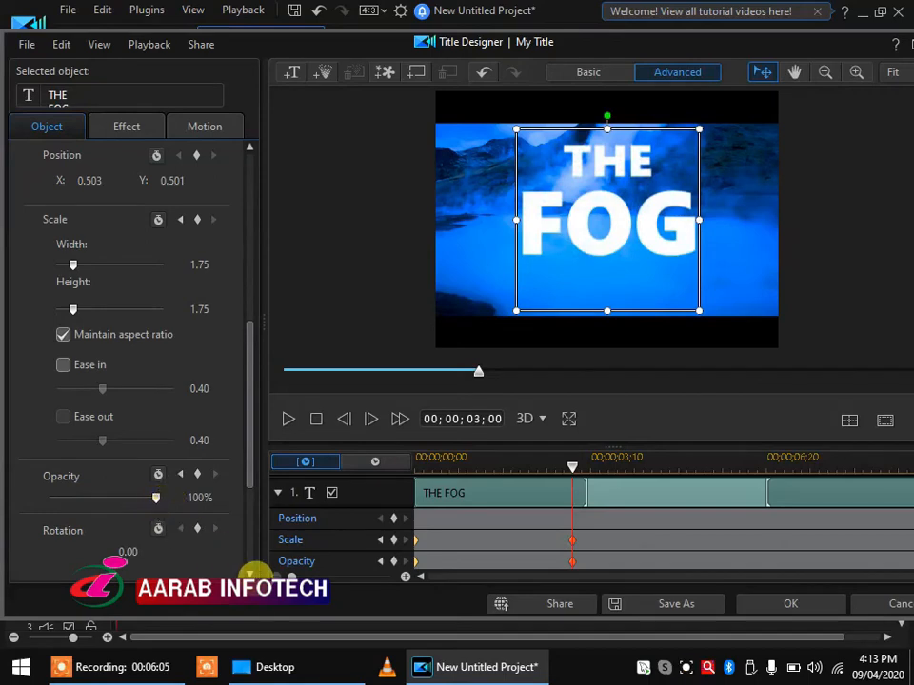
{"action": "key", "text": "alt+F7"}
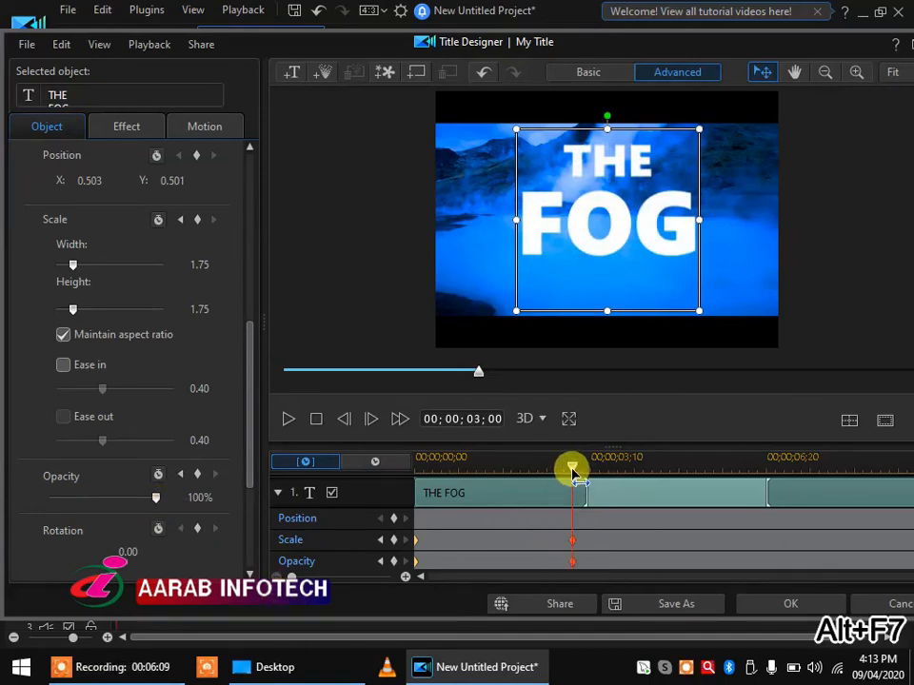
{"action": "left_click_drag", "start_coordinate": [573, 473], "coordinate": [574, 498]}
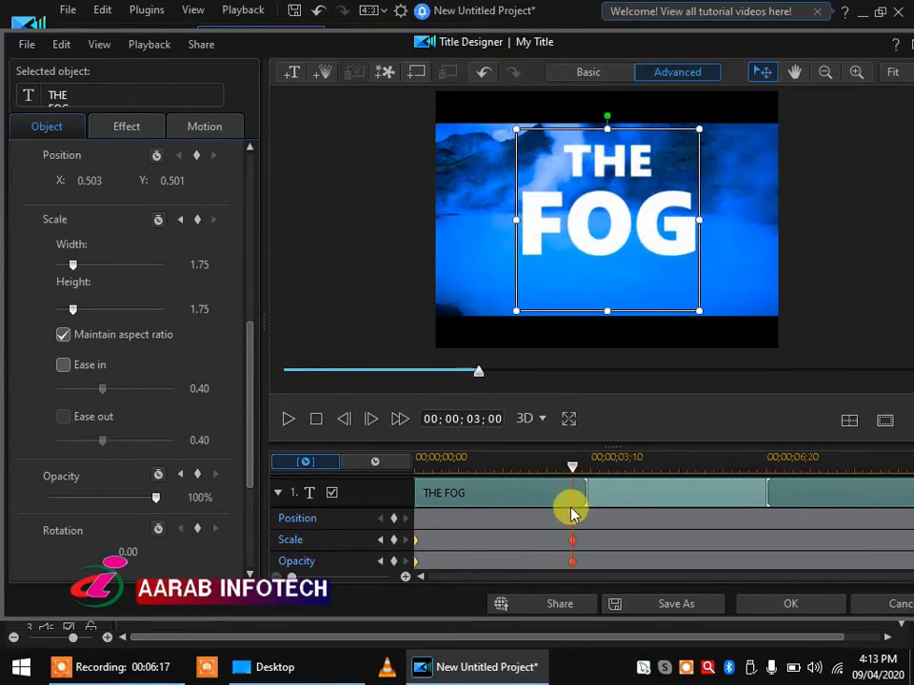
Apply the Glow starting effect to the title, scrub through it, and accept the Title Designer changes
{"action": "left_click", "coordinate": [119, 133]}
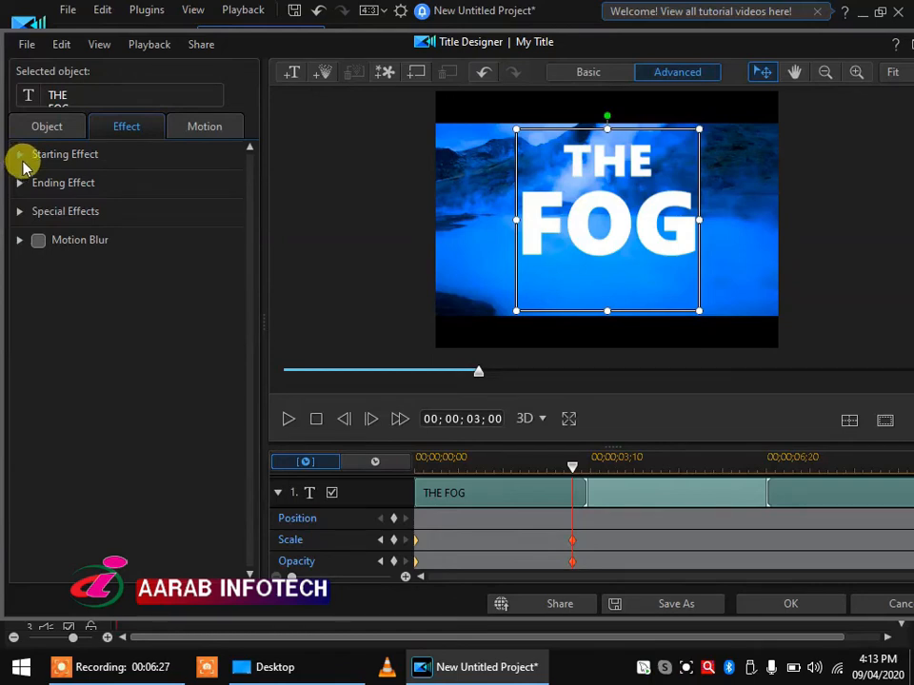
{"action": "left_click", "coordinate": [26, 164]}
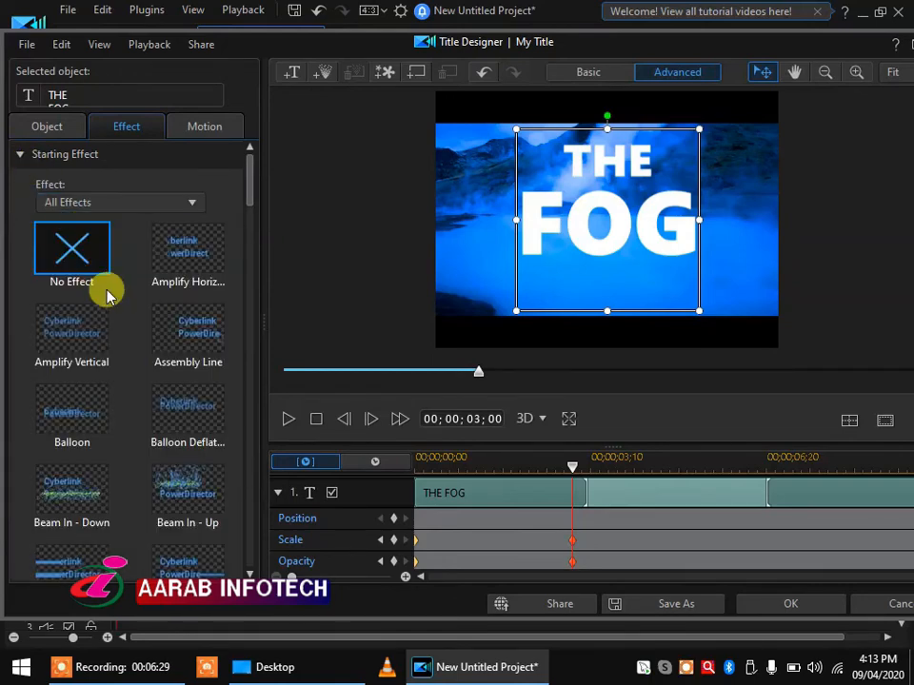
{"action": "left_click_drag", "start_coordinate": [253, 217], "coordinate": [246, 309]}
{"action": "left_click", "coordinate": [83, 300]}
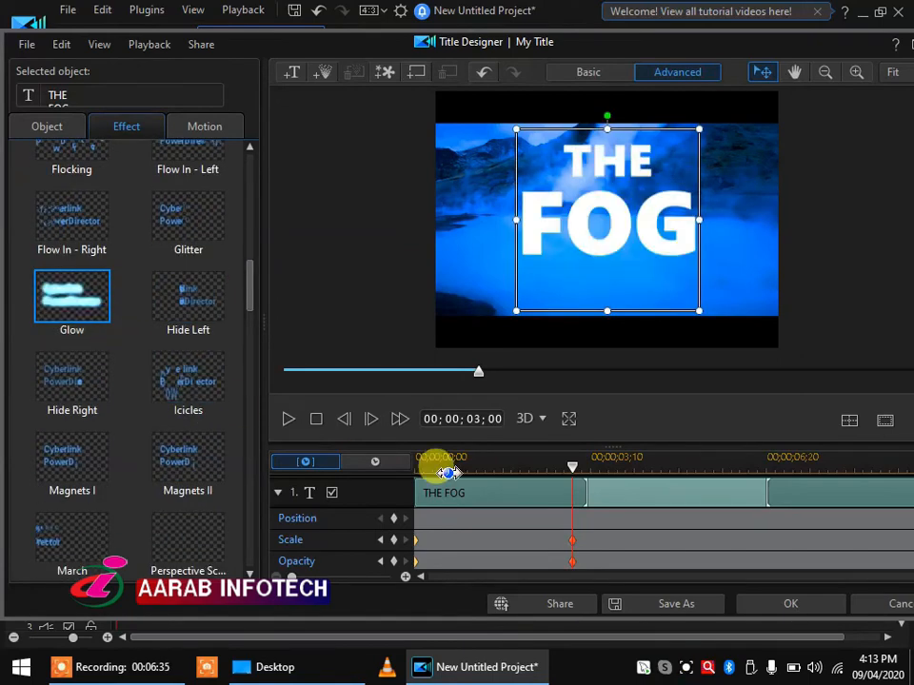
{"action": "key", "text": "alt+F7"}
{"action": "key", "text": "alt+F7"}
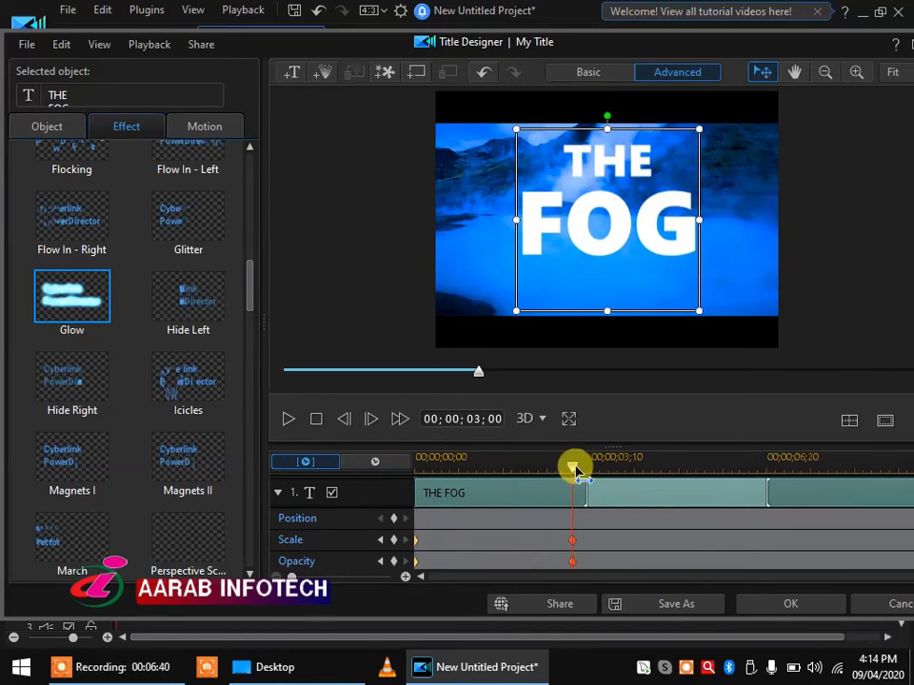
{"action": "left_click_drag", "start_coordinate": [571, 467], "coordinate": [577, 525]}
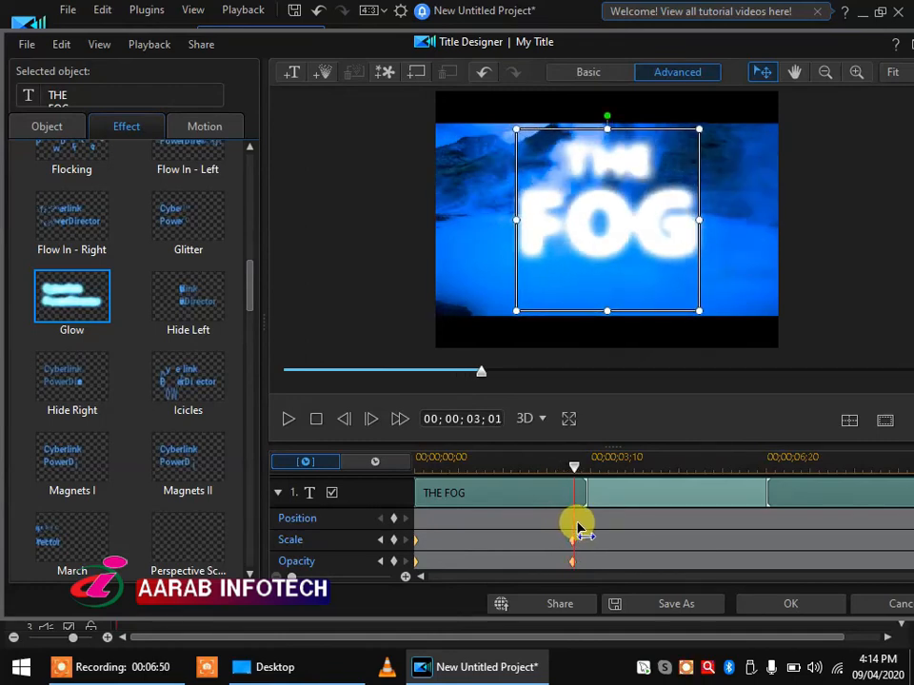
{"action": "left_click", "coordinate": [791, 605]}
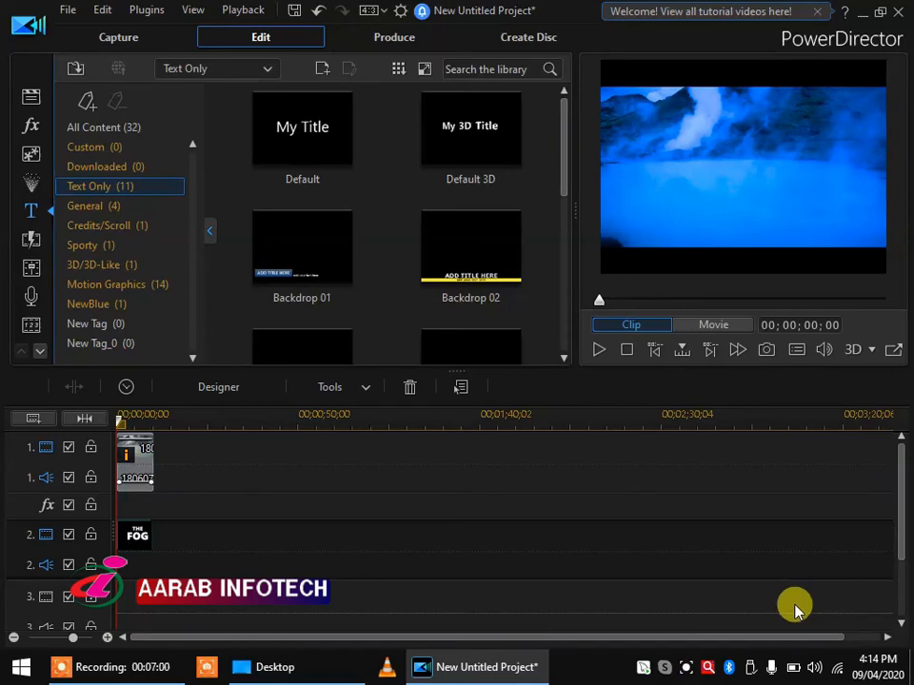
Add ghosts_lp.mp3 from the media library to the start of audio track 3 and play the movie preview
{"action": "key", "text": "alt+F7"}
{"action": "key", "text": "alt+F7"}
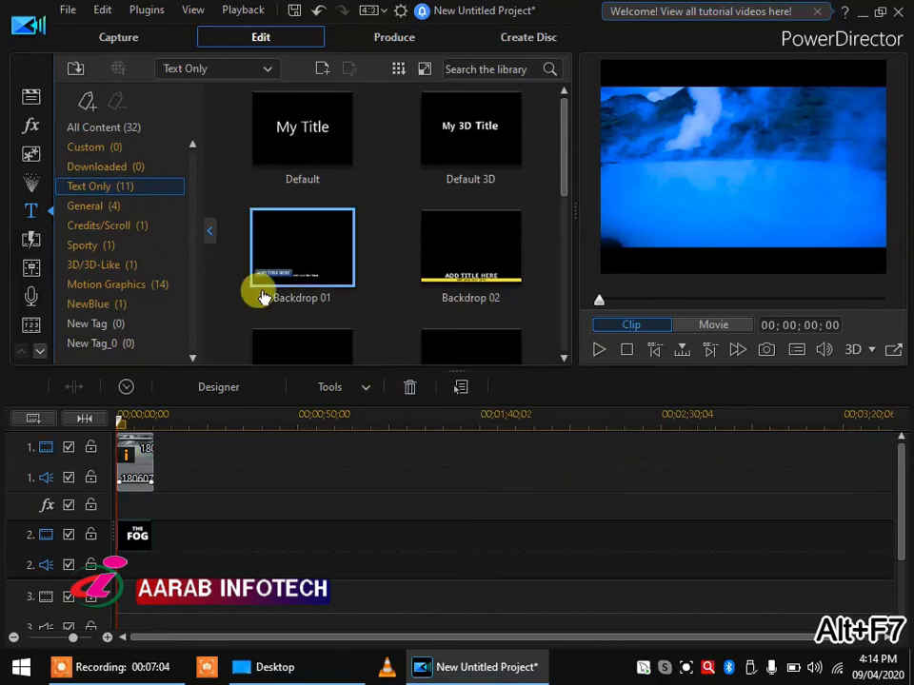
{"action": "left_click", "coordinate": [78, 70]}
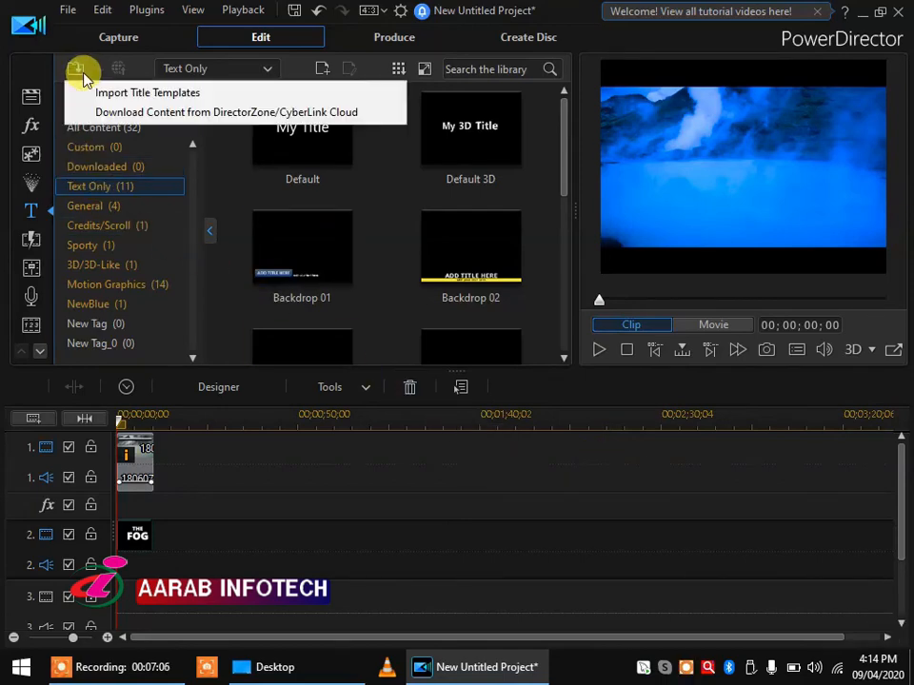
{"action": "left_click", "coordinate": [27, 93]}
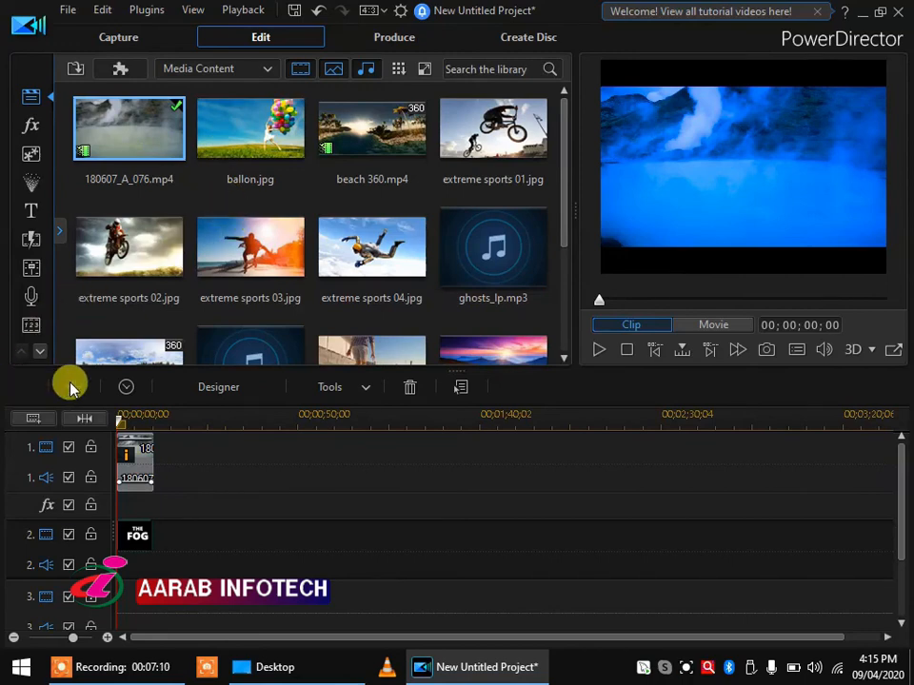
{"action": "left_click", "coordinate": [505, 274]}
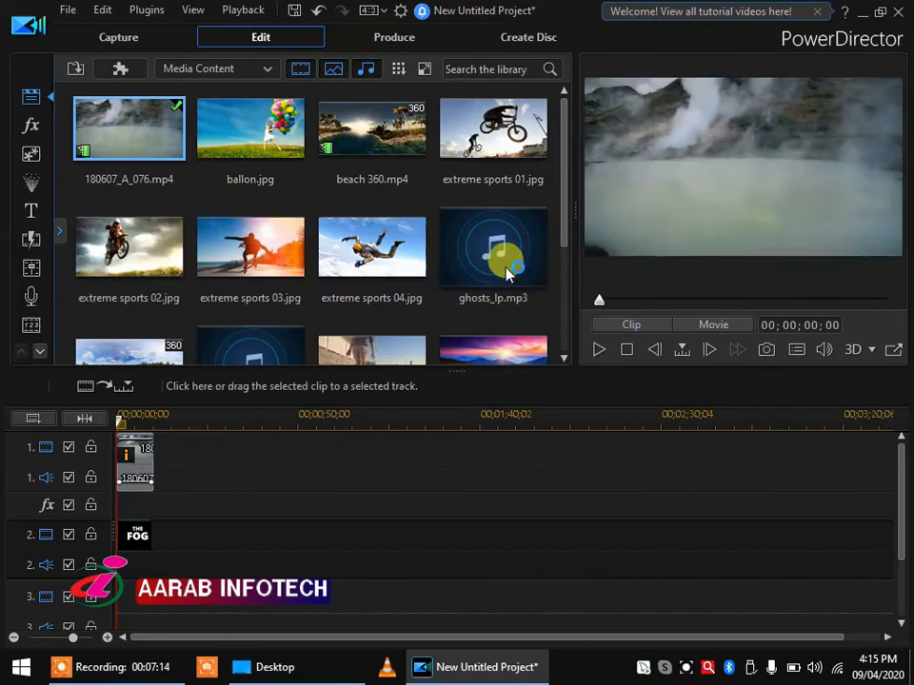
{"action": "left_click", "coordinate": [588, 398]}
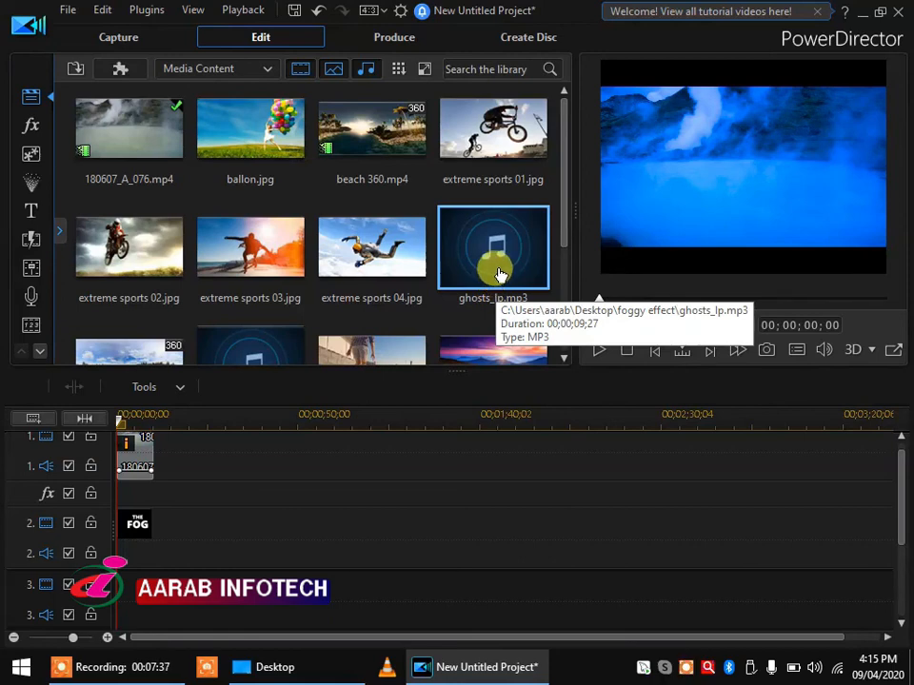
{"action": "left_click_drag", "start_coordinate": [498, 275], "coordinate": [112, 583]}
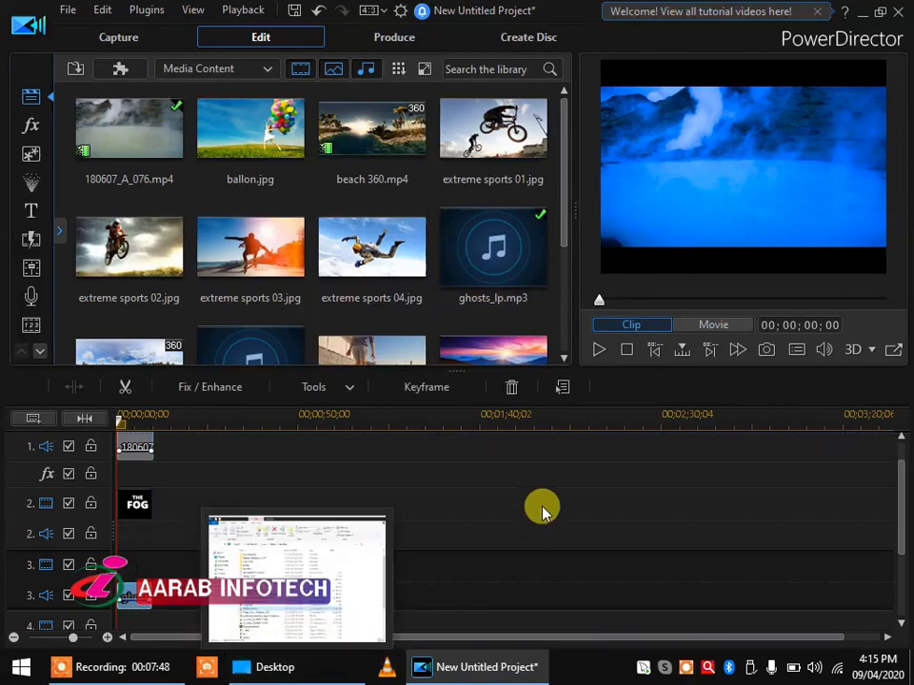
{"action": "key", "text": "alt+F7"}
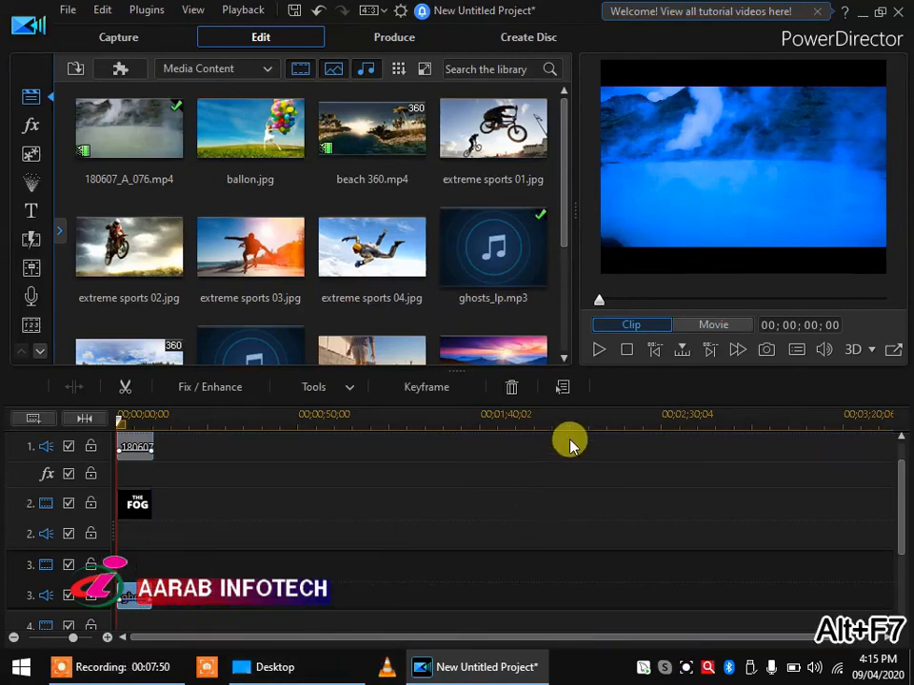
{"action": "left_click", "coordinate": [600, 354]}
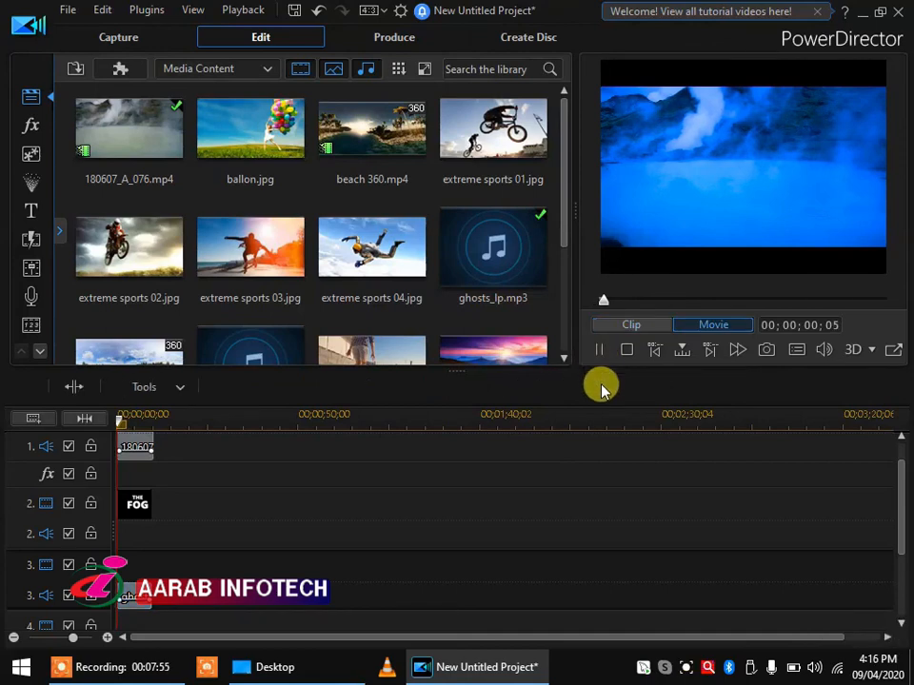